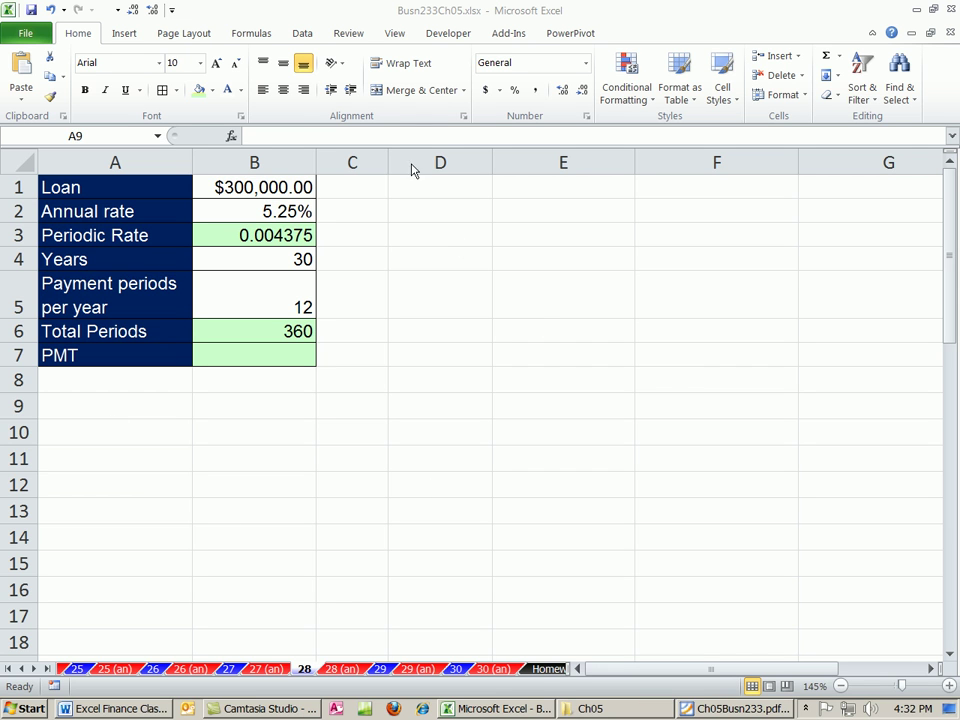
- Enter =PMT(B3,B6,B1) in B7 to get the monthly payment of ($1,656.61)
left_click(428, 20)
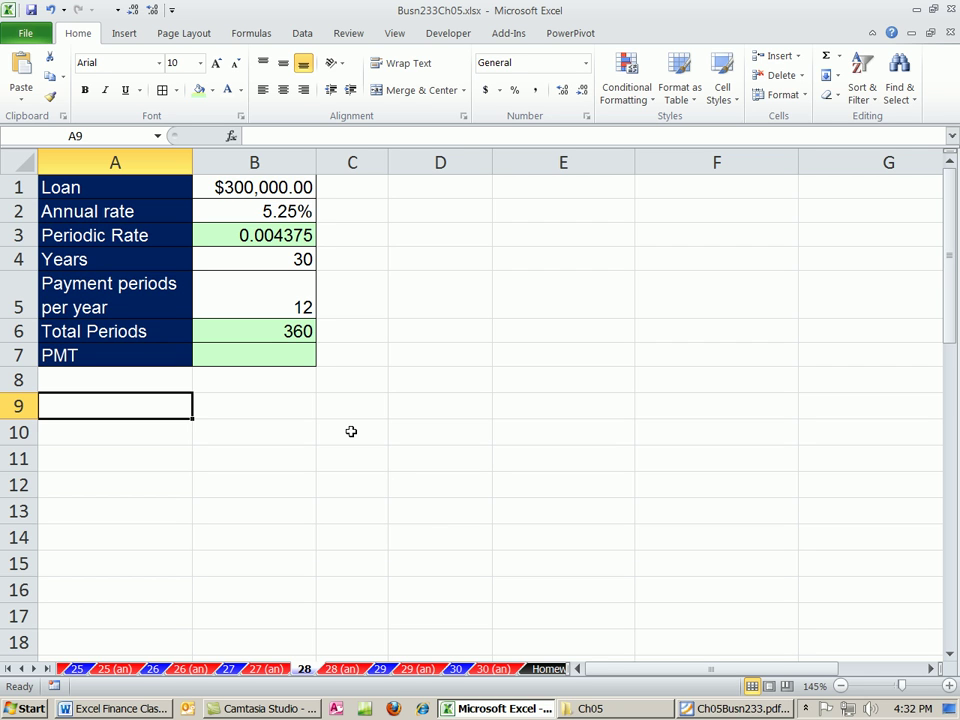
left_click(286, 357)
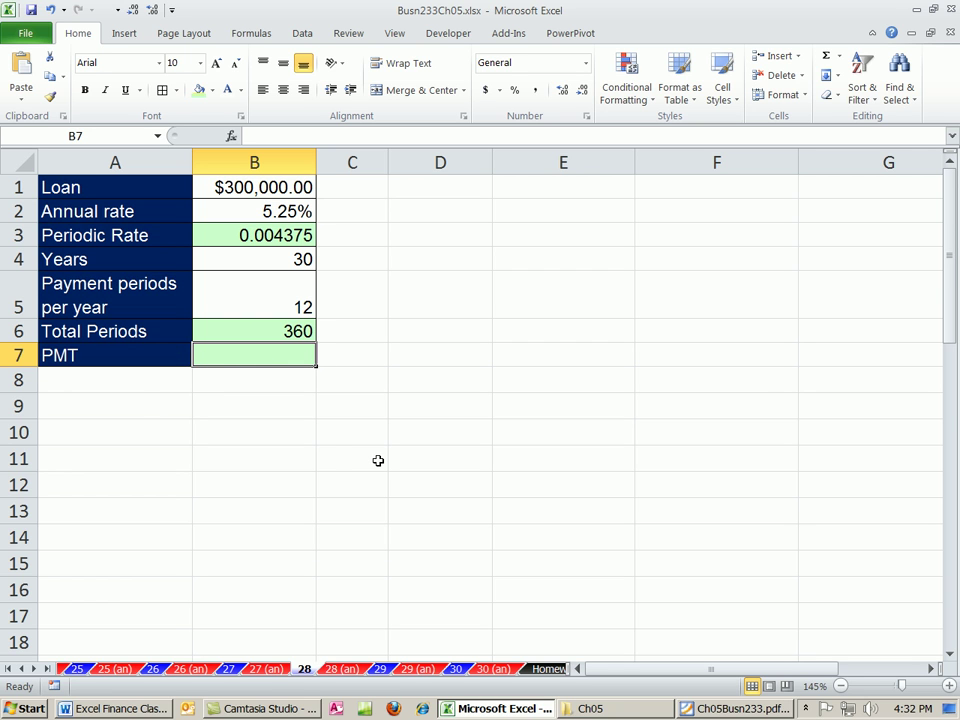
type("=pmt")
key("Tab")
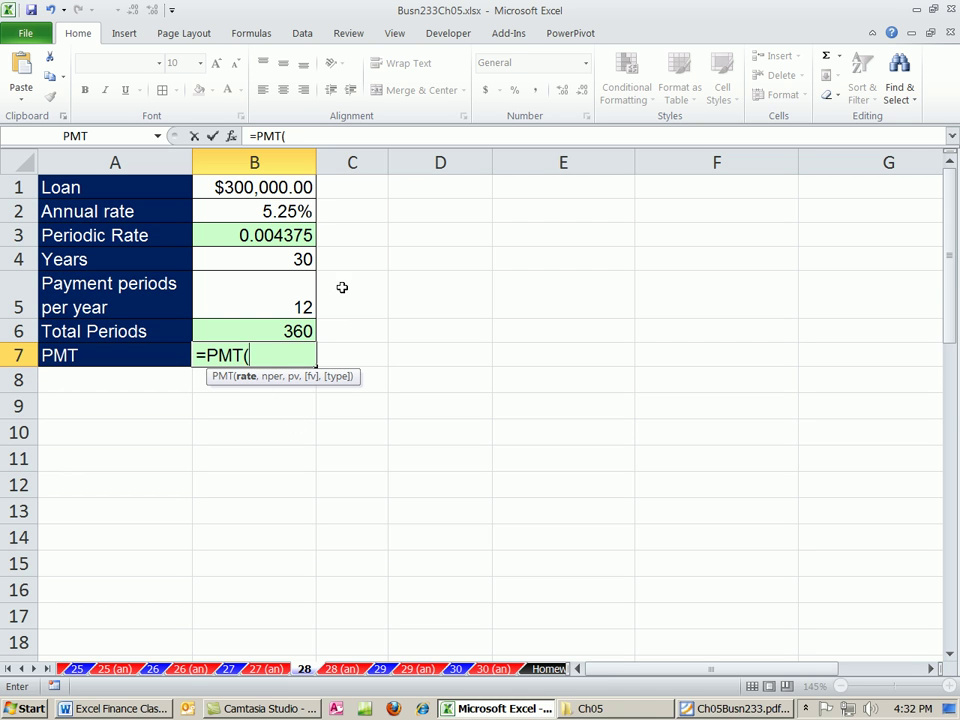
left_click(285, 235)
type(",")
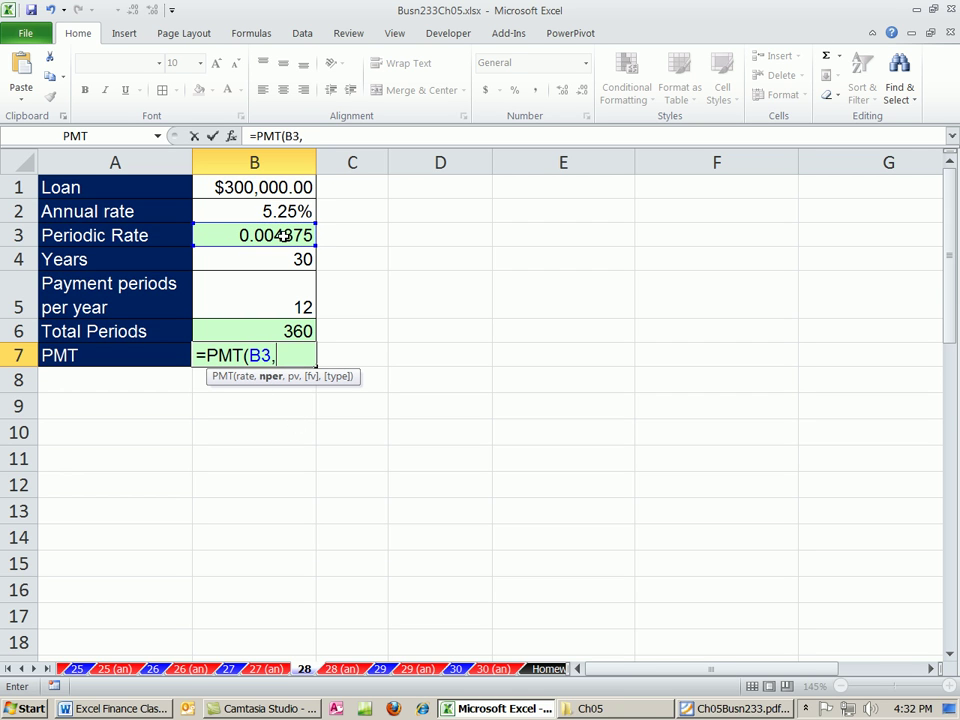
left_click(280, 331)
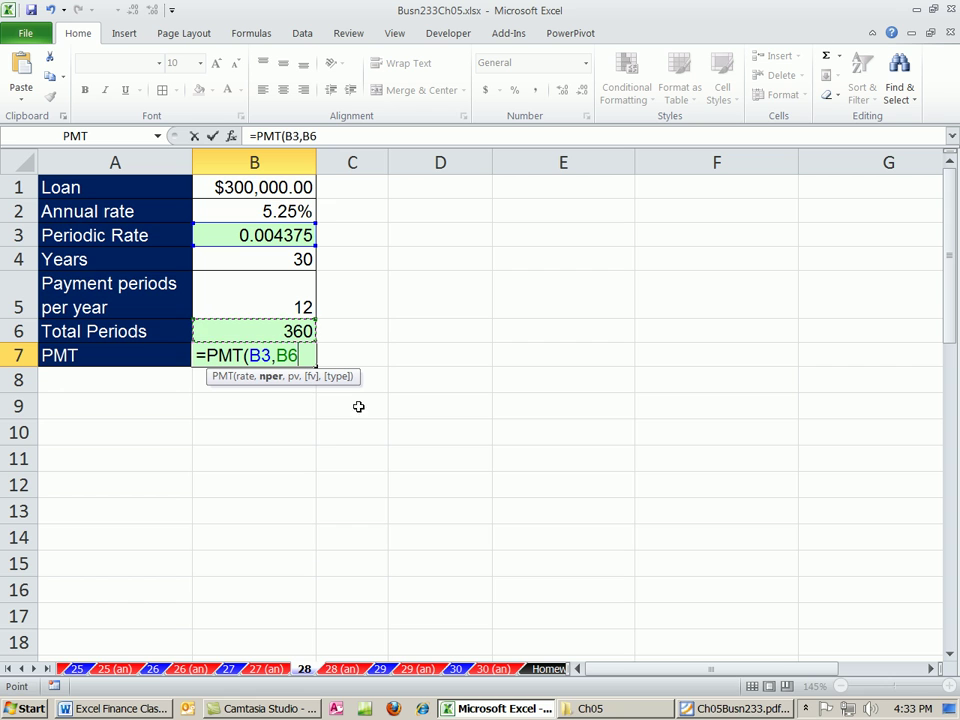
type(",")
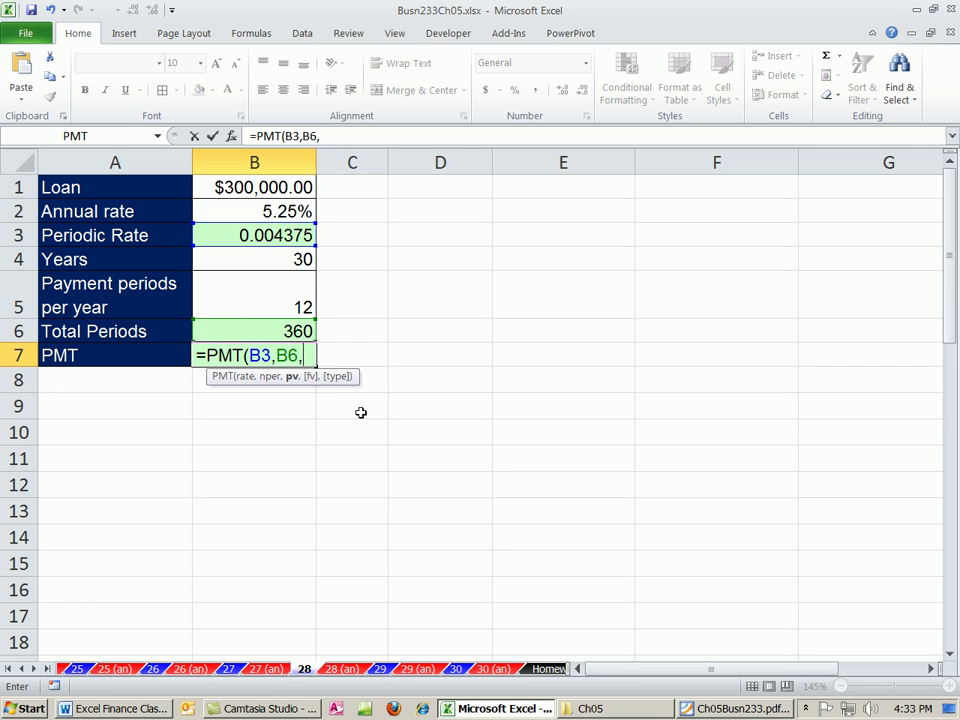
left_click(268, 189)
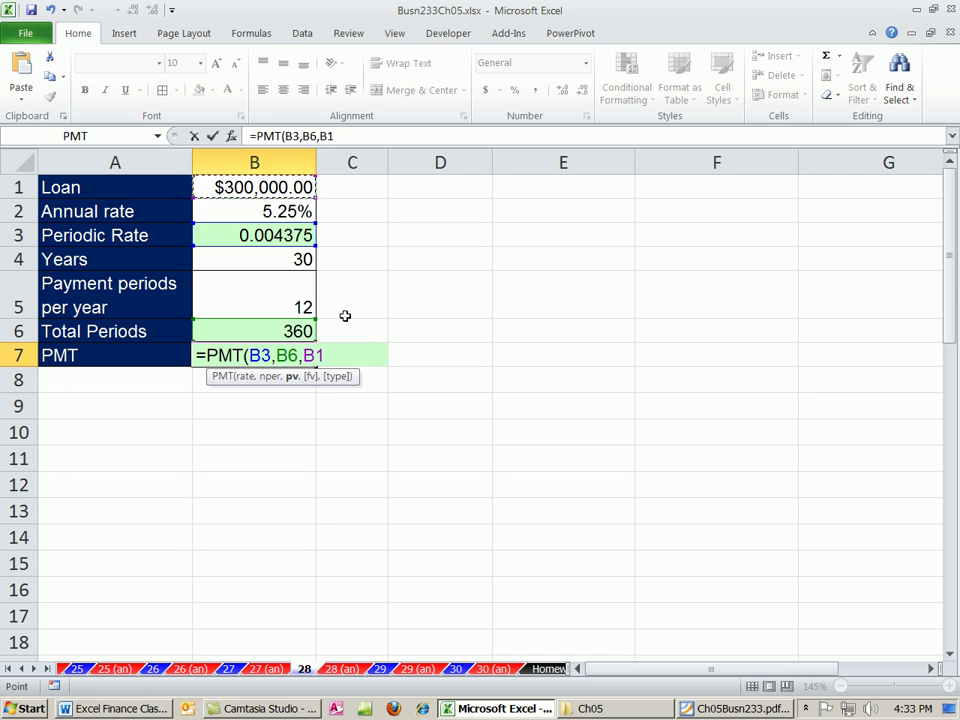
key("Return")
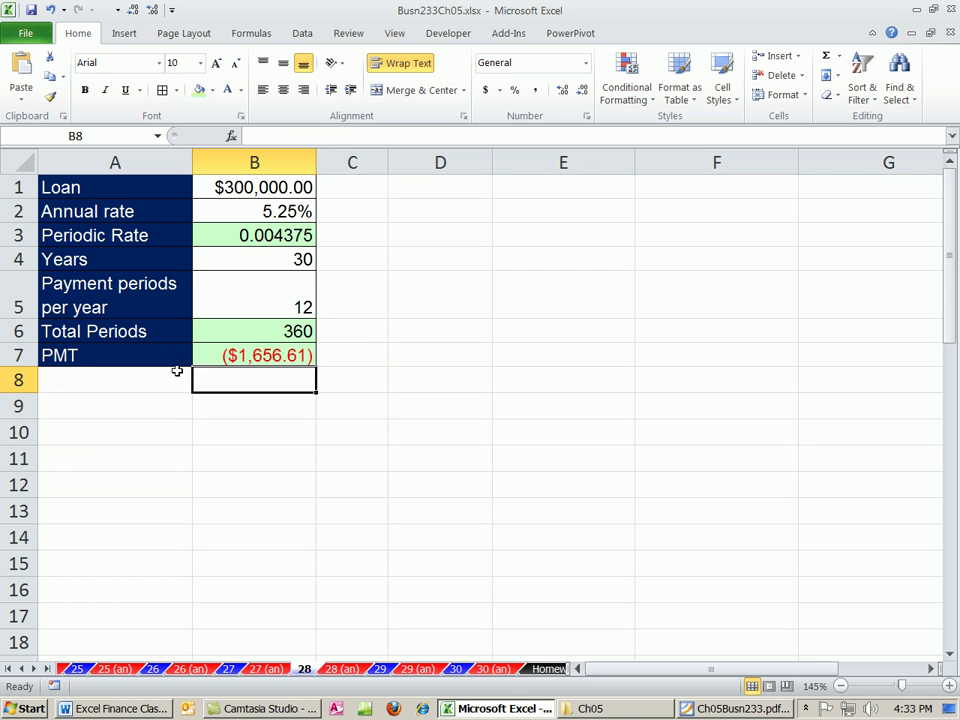
- Type the headings Periods, PMT, Interest Paid and Principal Reduction across A9:D9
left_click(105, 405)
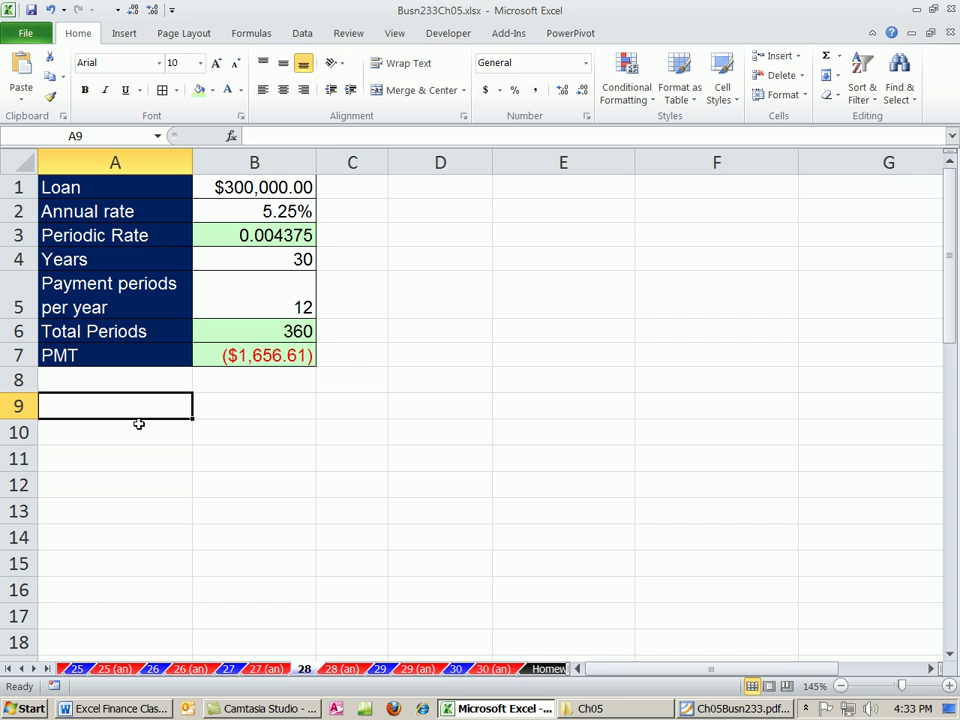
type("Periods")
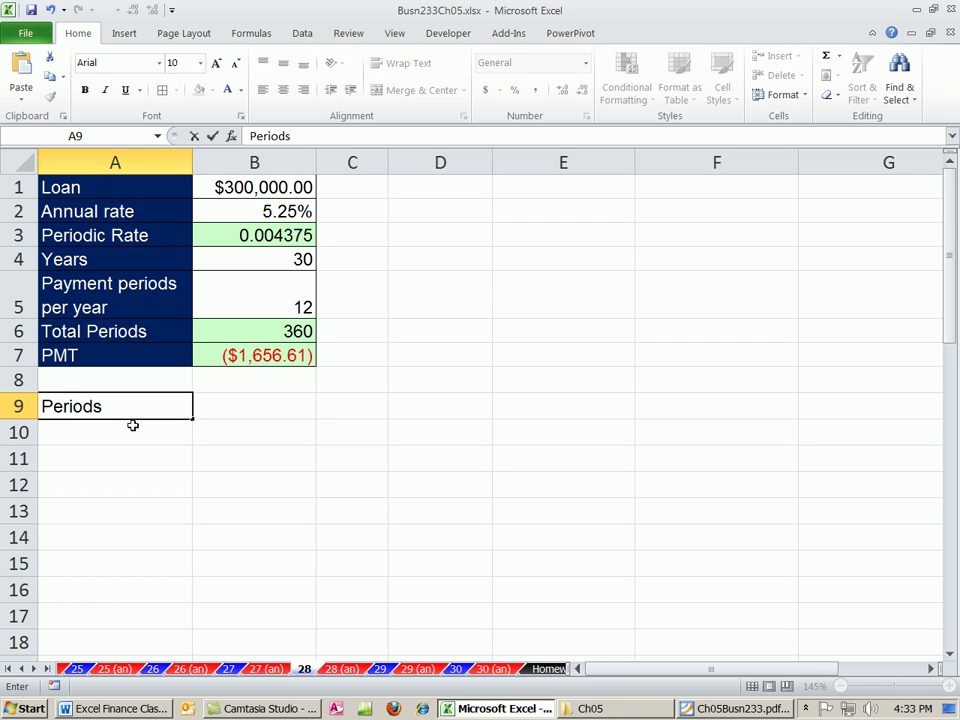
key("Tab")
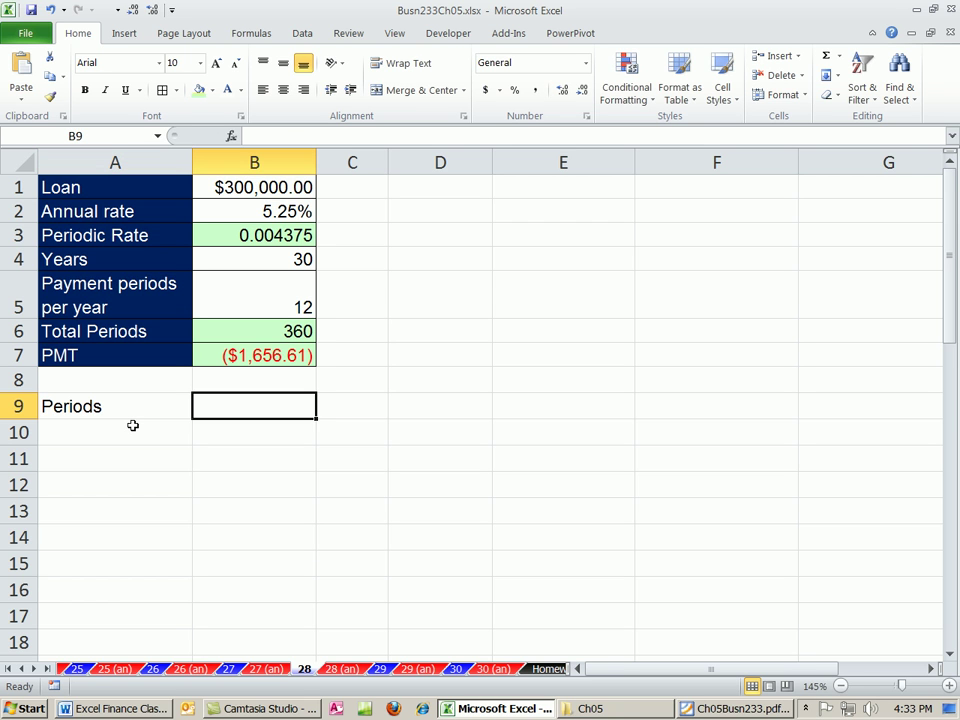
type("PMT")
key("Tab")
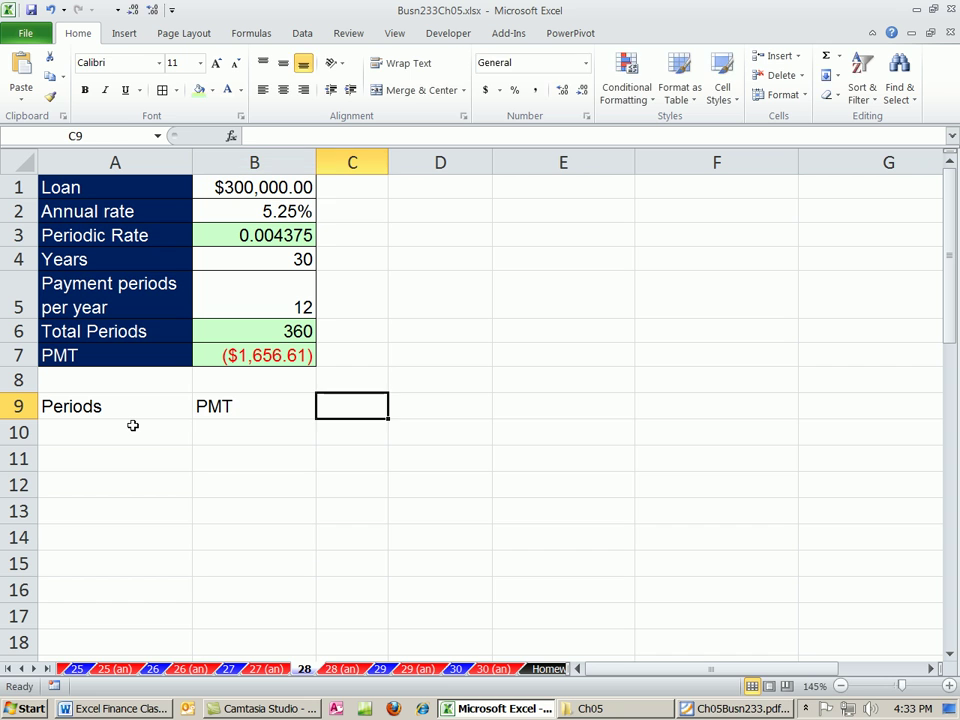
type("Interest")
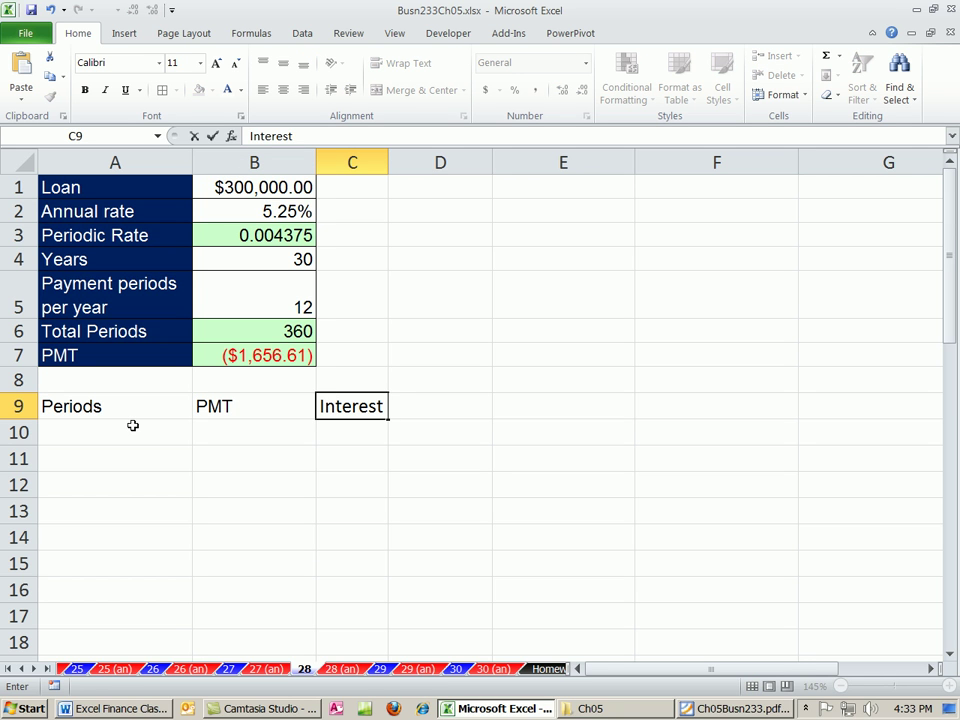
type(" Paid")
key("Tab")
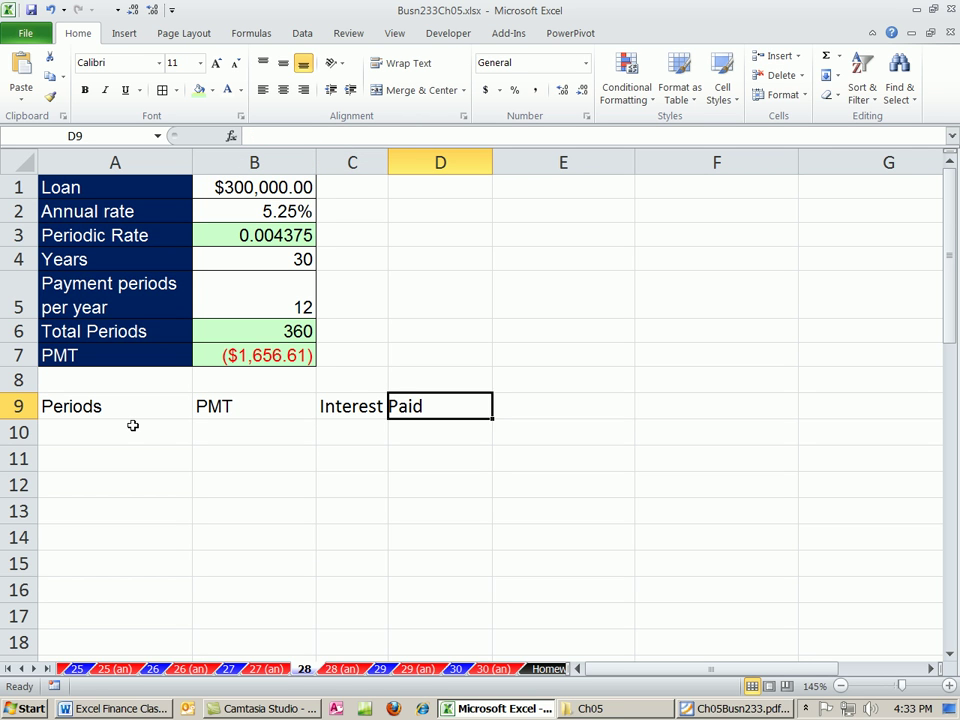
type("Pri")
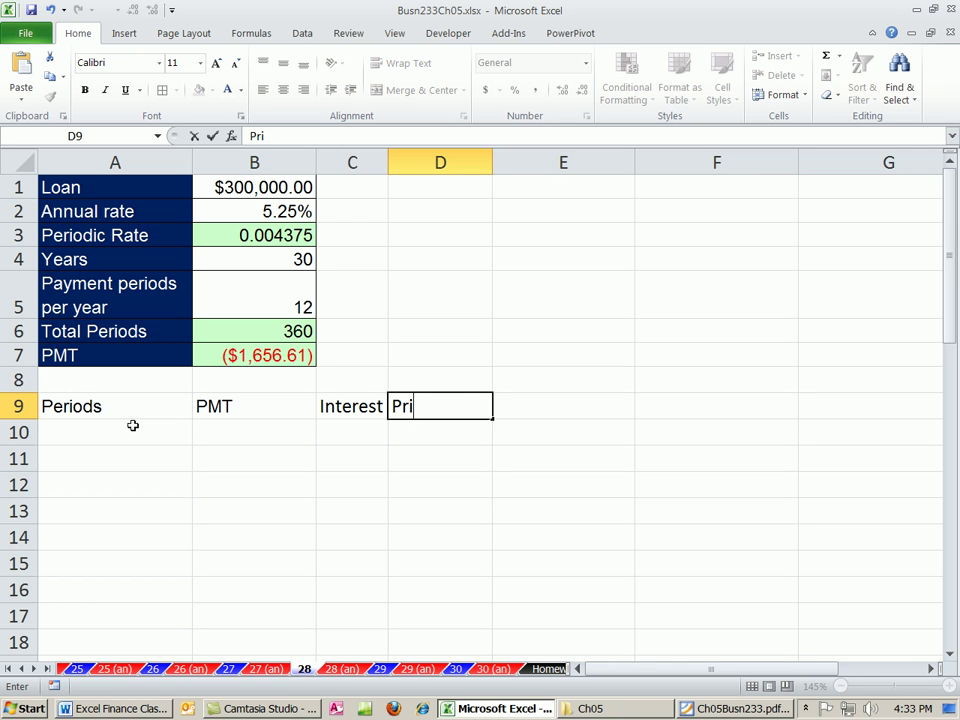
type("ncipal Re")
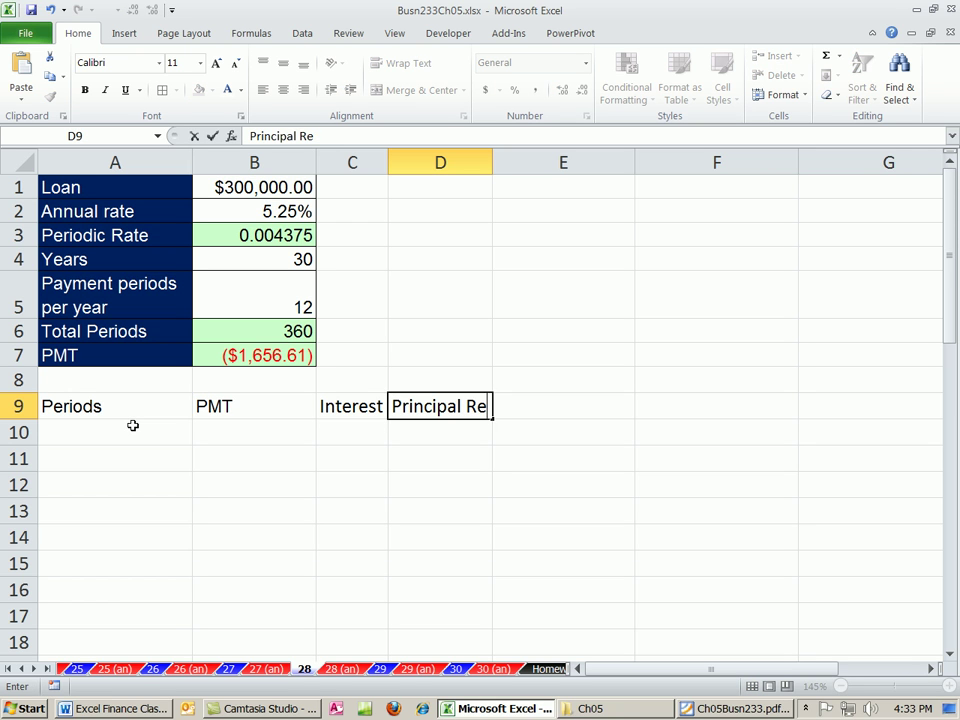
type("duction")
key("Tab")
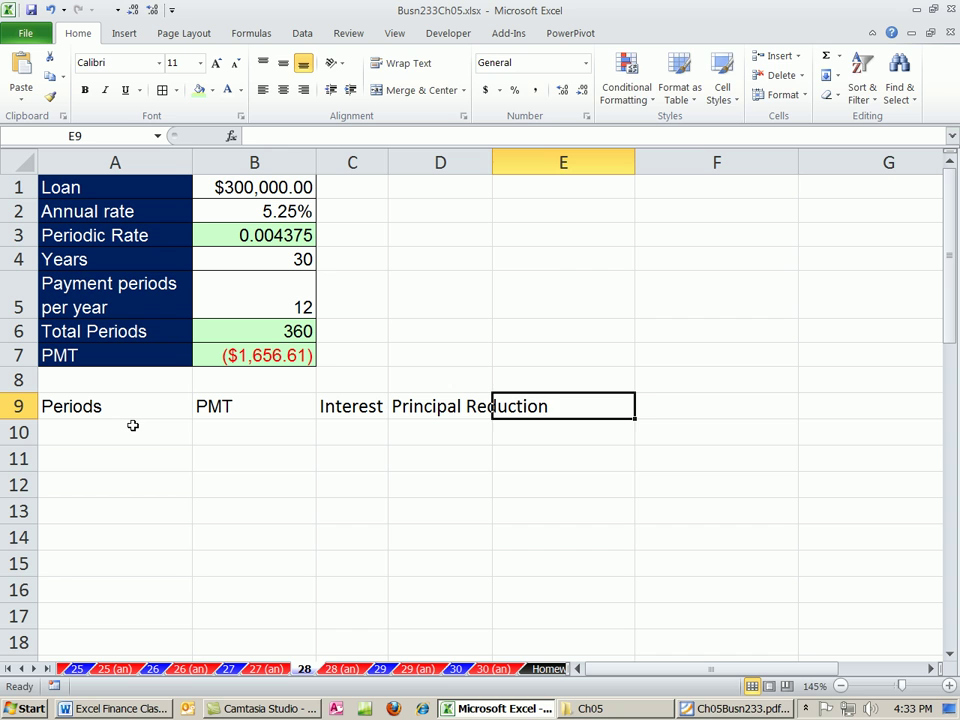
- Add the Balance heading in E9 and fill the A9:E9 heading row dark blue
type("Balance")
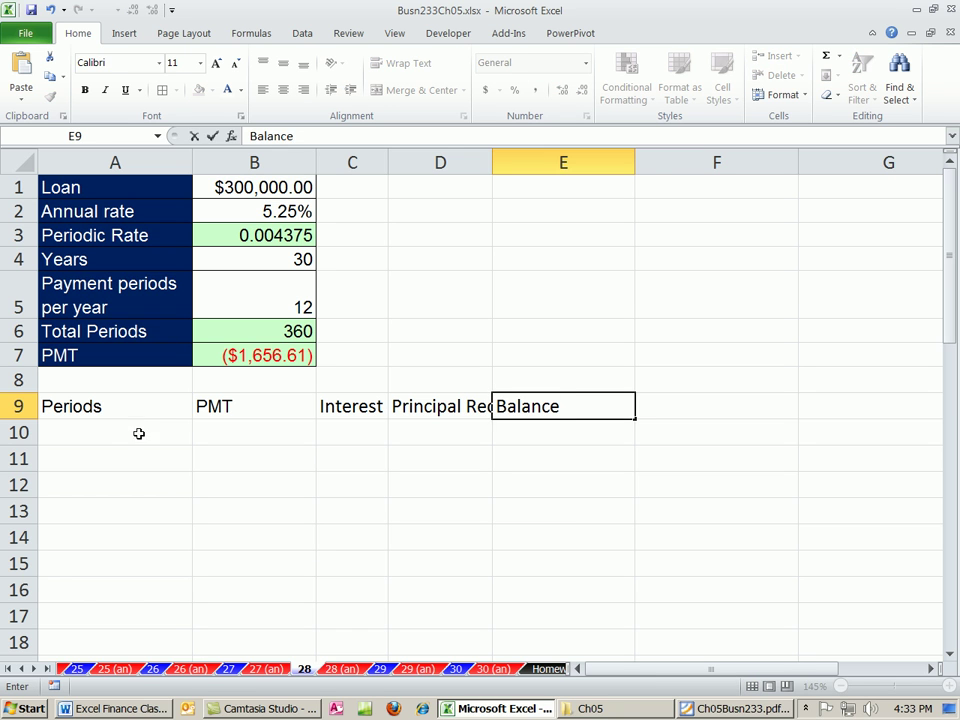
left_click(272, 553)
left_click_drag(94, 412, 549, 403)
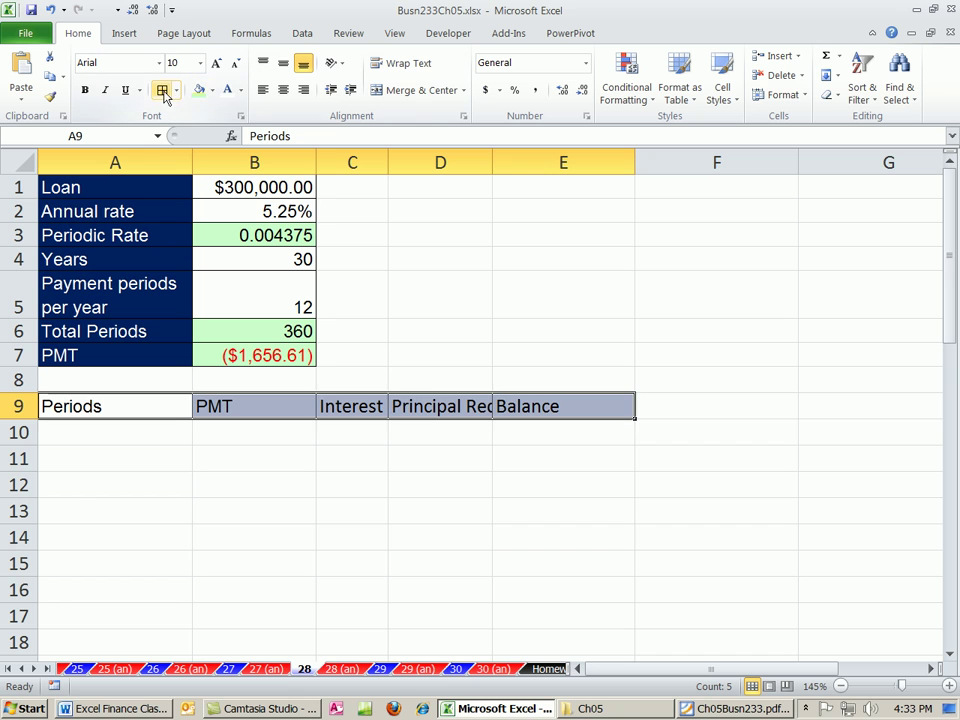
left_click(211, 91)
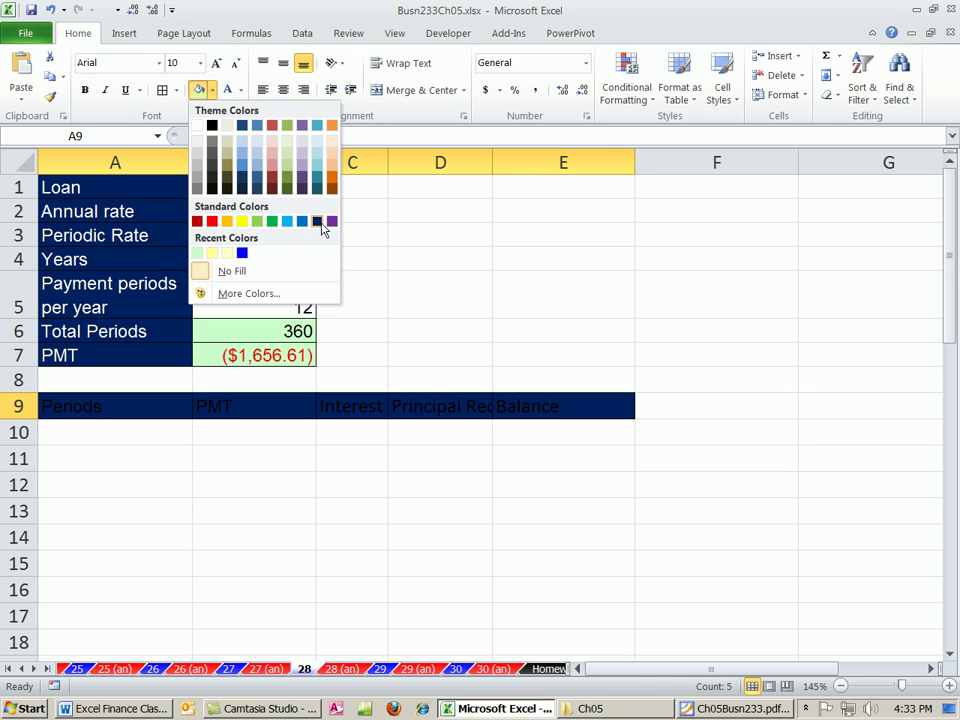
left_click(317, 221)
- Make the headings white with wrapped text and border the table through row 11
left_click(227, 90)
left_click(392, 68)
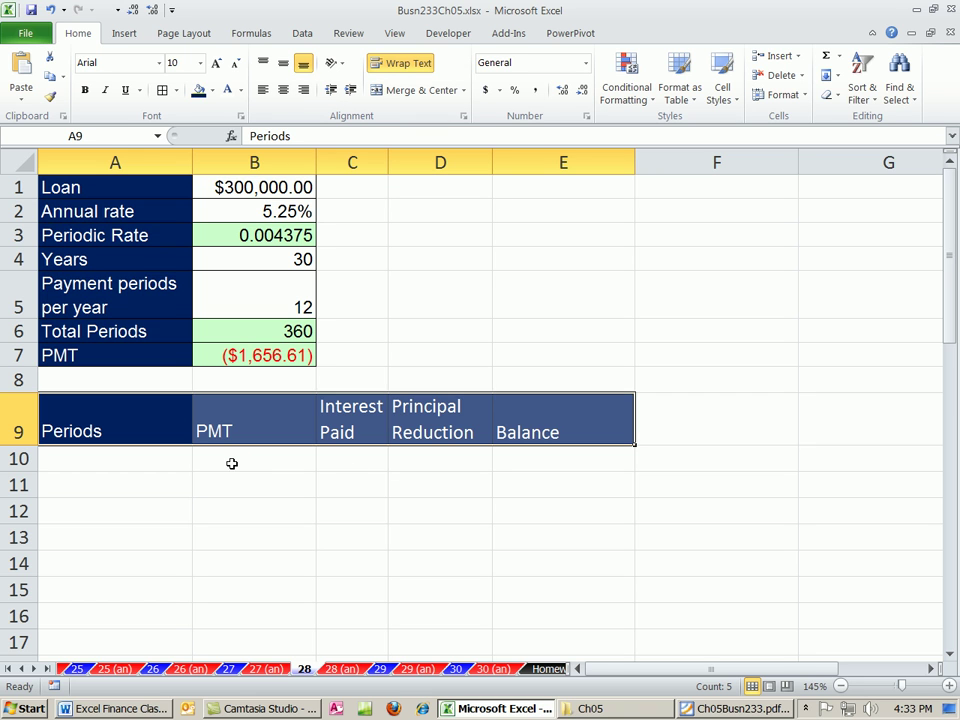
left_click_drag(123, 428, 557, 480)
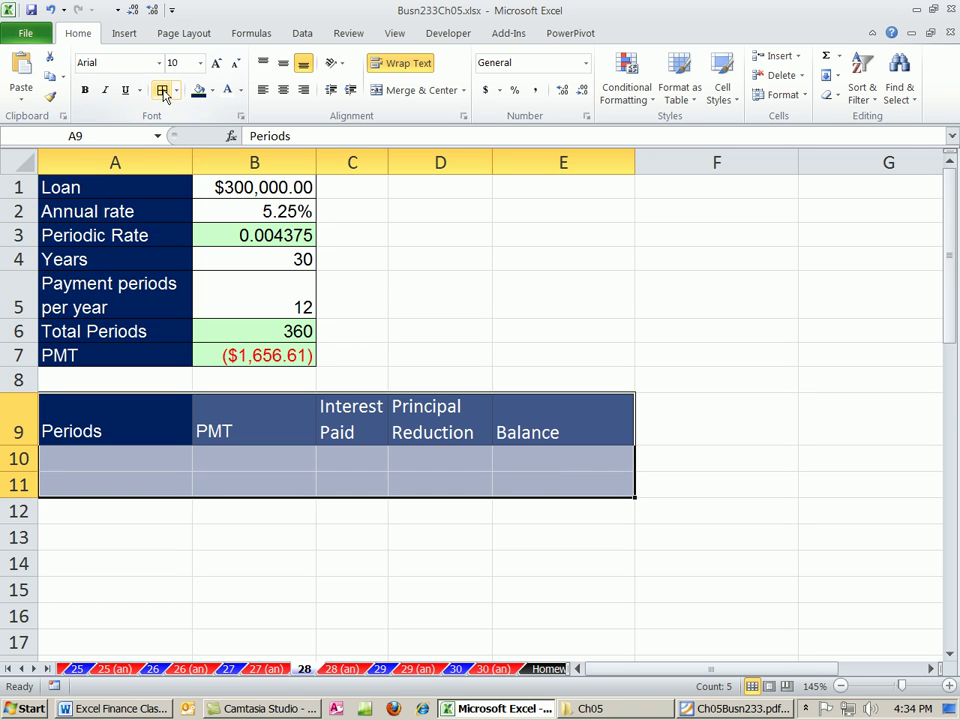
left_click(146, 462)
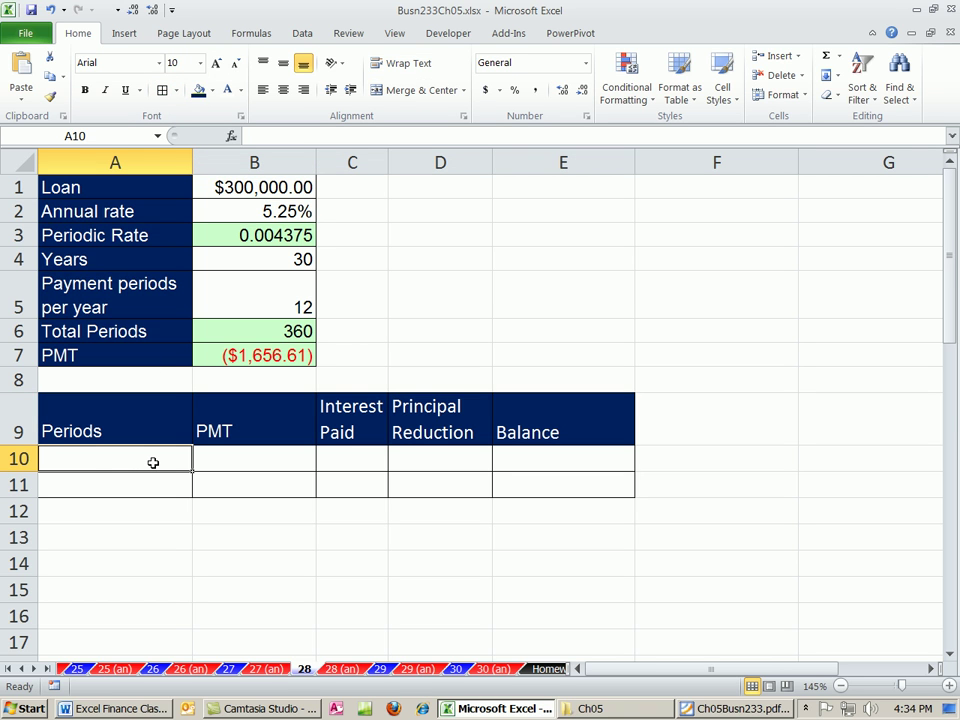
- Enter 0 in A10 as the starting period
type("0")
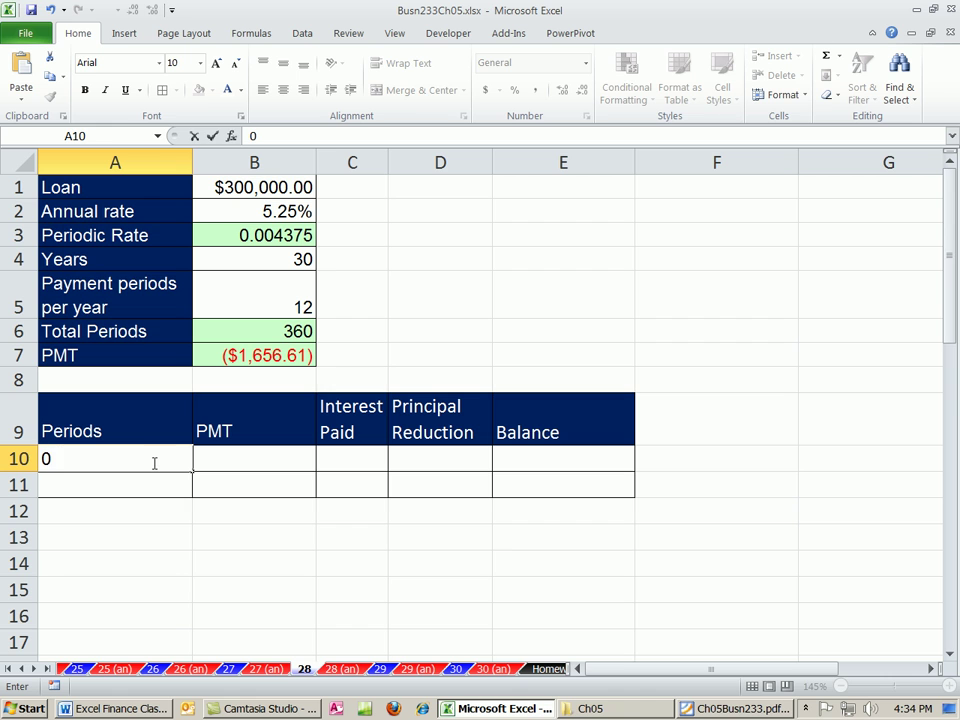
key("ctrl+Return")
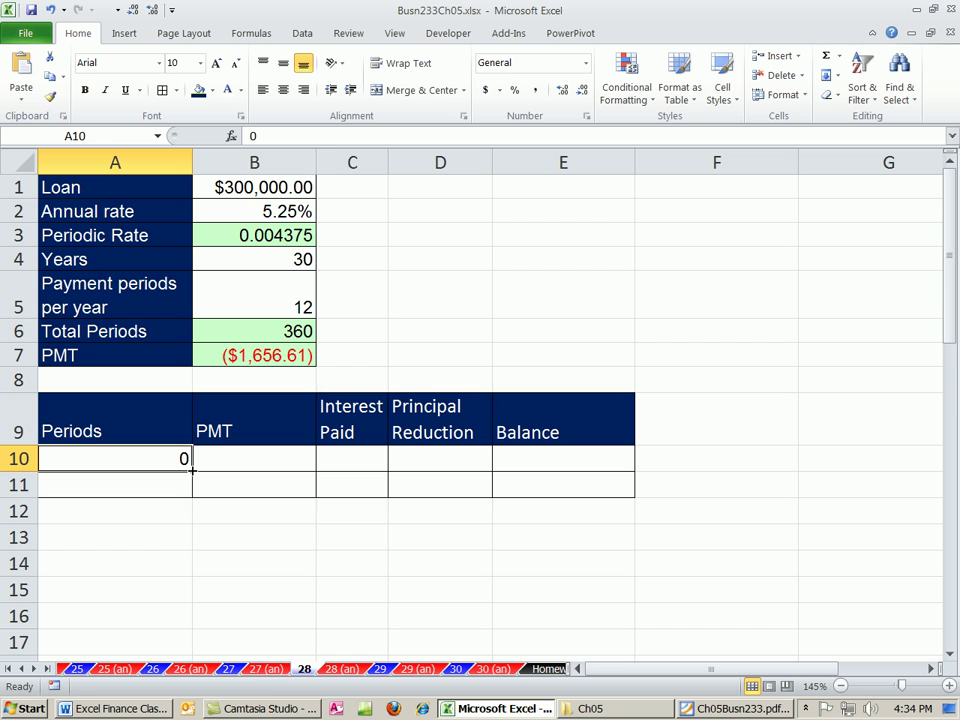
- Fill column A as a linear column series, step 1, stopping at 360 in row 370
mouse_move(191, 466)
left_mouse_down()
mouse_move(187, 581)
mouse_move(189, 481)
left_mouse_up()
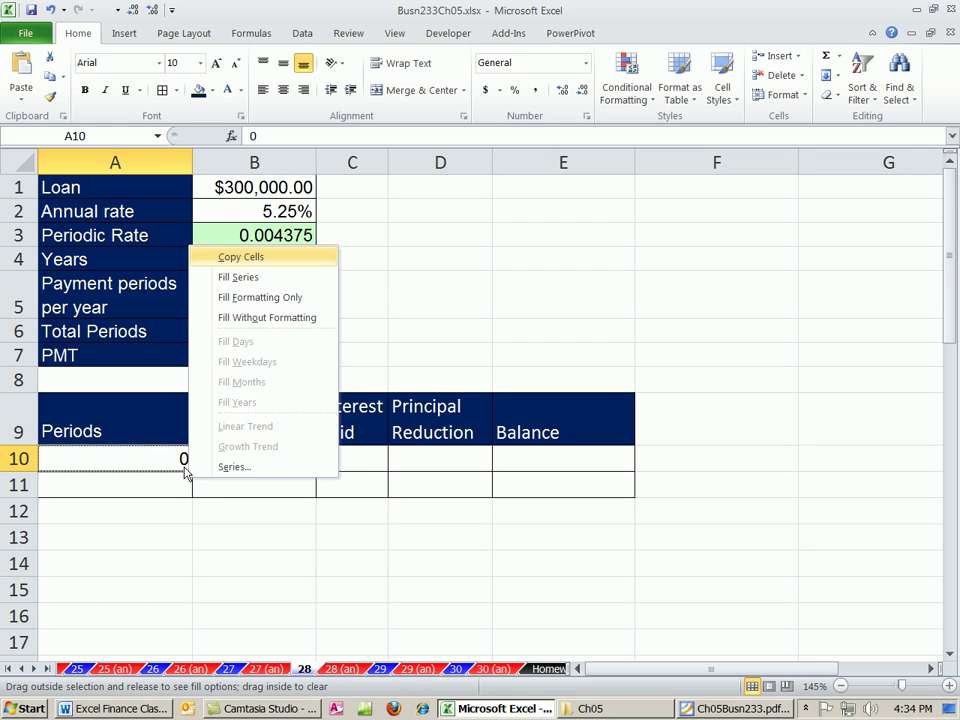
left_click(242, 472)
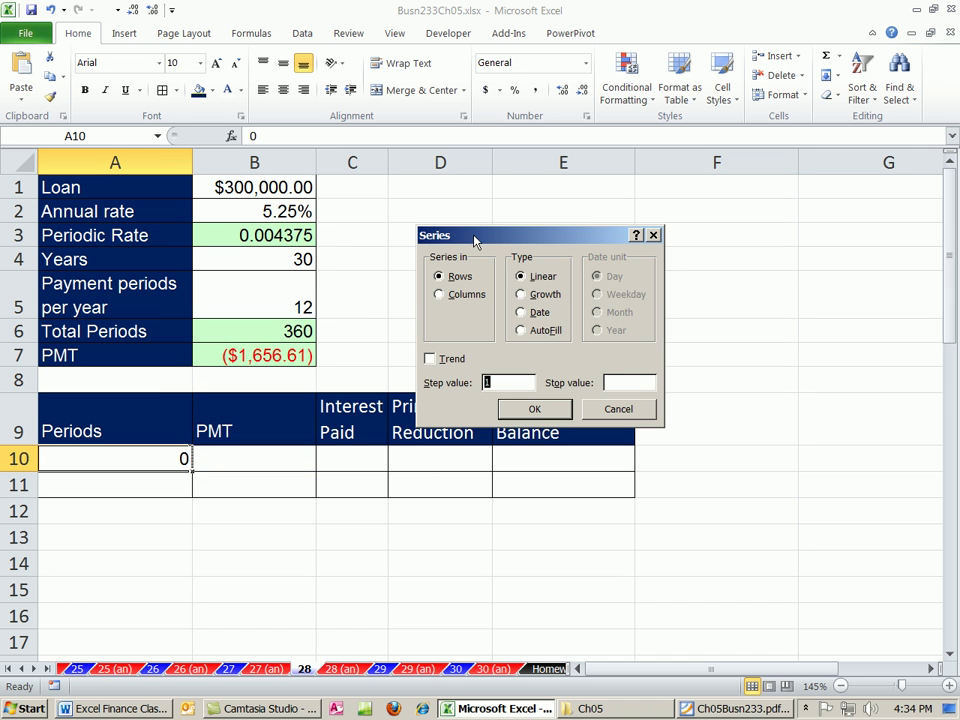
left_click_drag(474, 238, 324, 374)
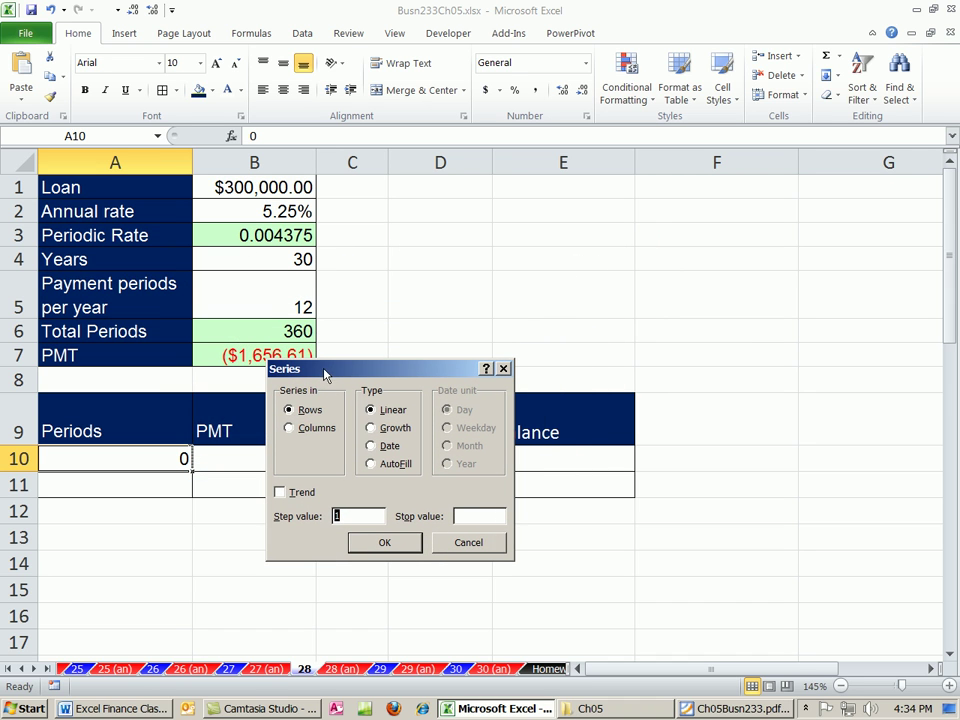
left_click(289, 428)
left_click(384, 541)
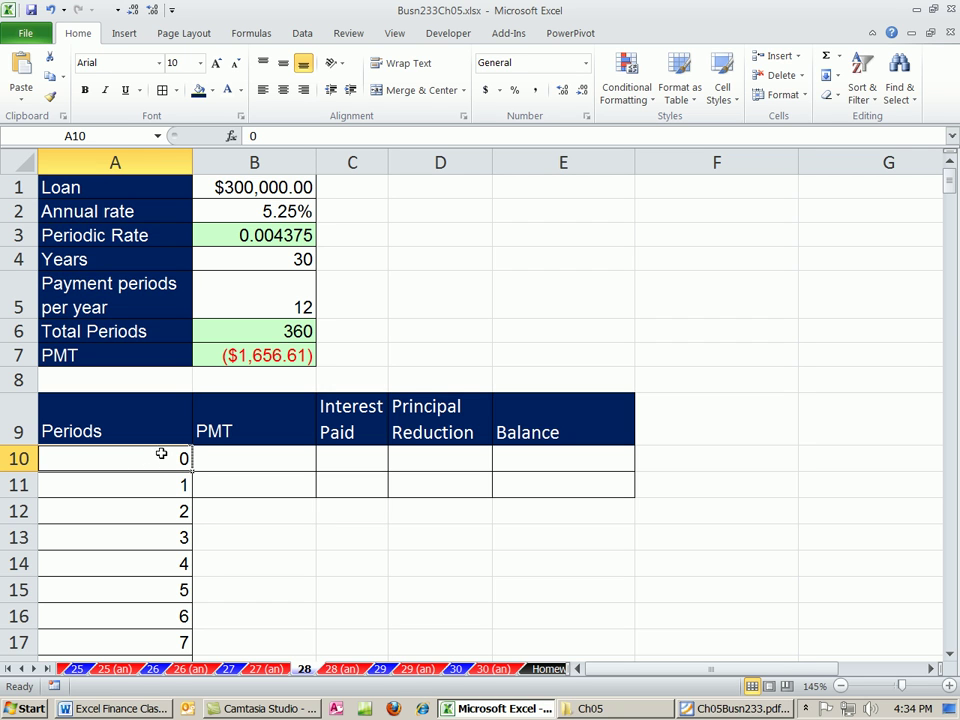
key("ctrl+Down")
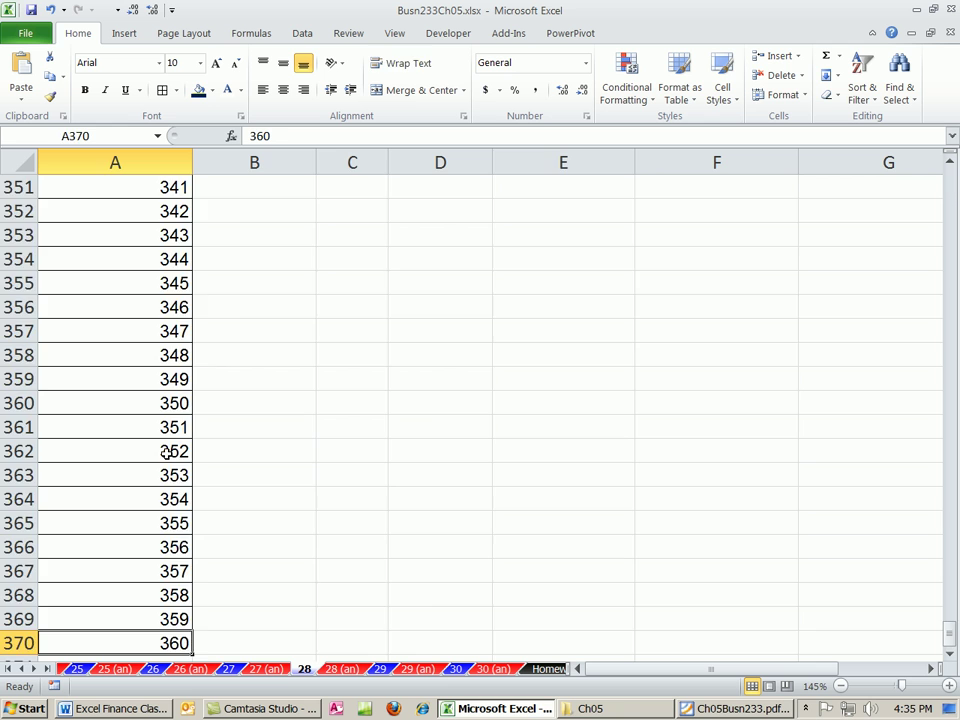
key("ctrl+Up")
scroll(195, 435, "up", 3)
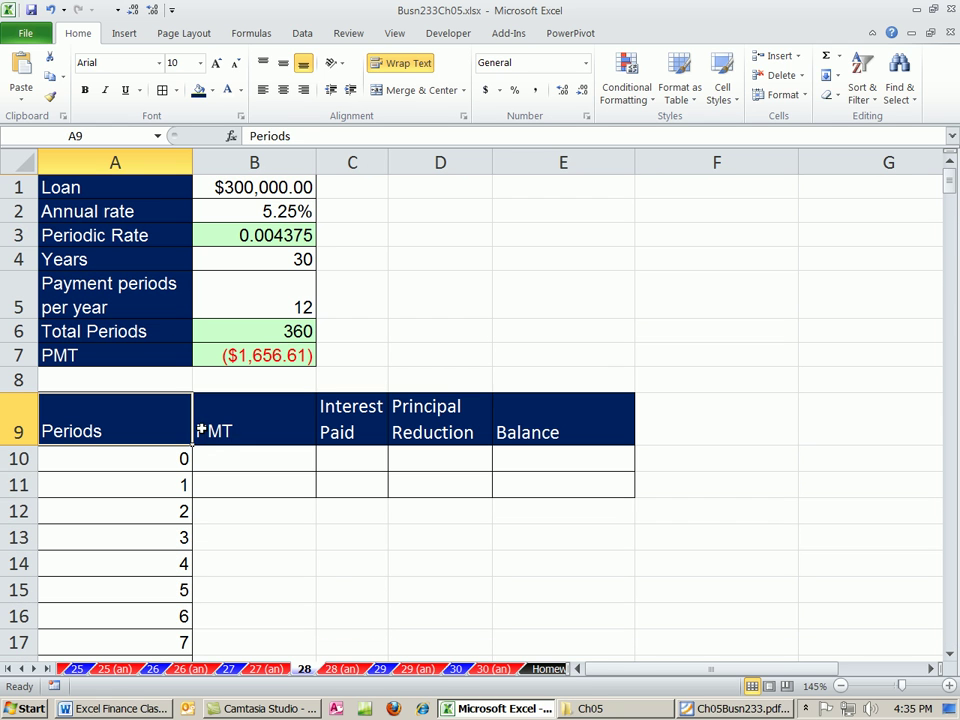
- Enter =B1 in E10 so the period-0 balance equals the $300,000.00 loan
left_click(286, 467)
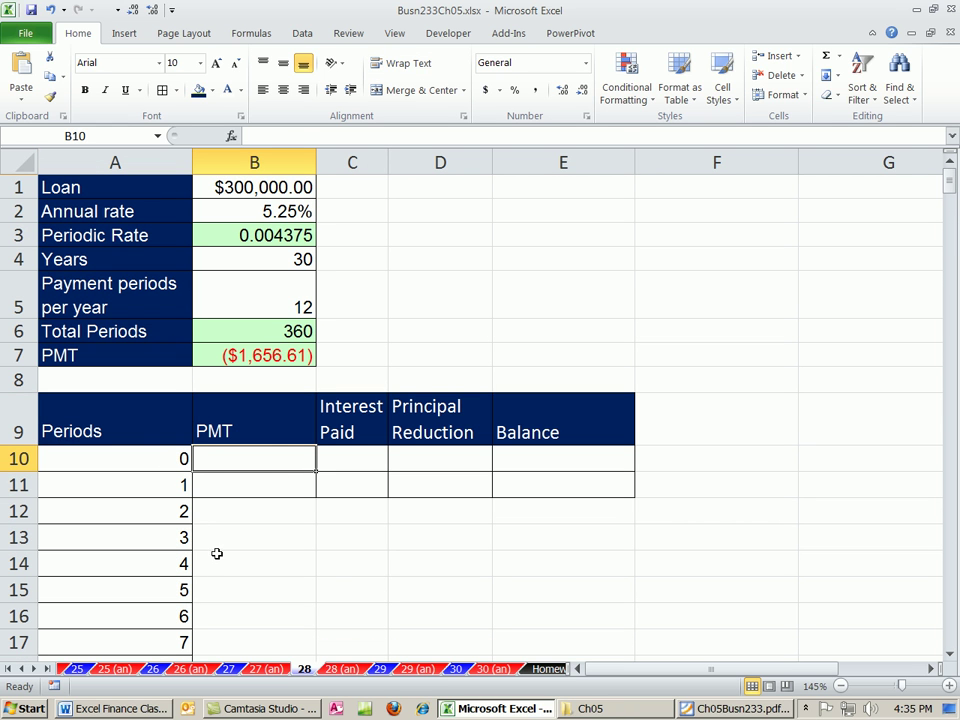
left_click(281, 489)
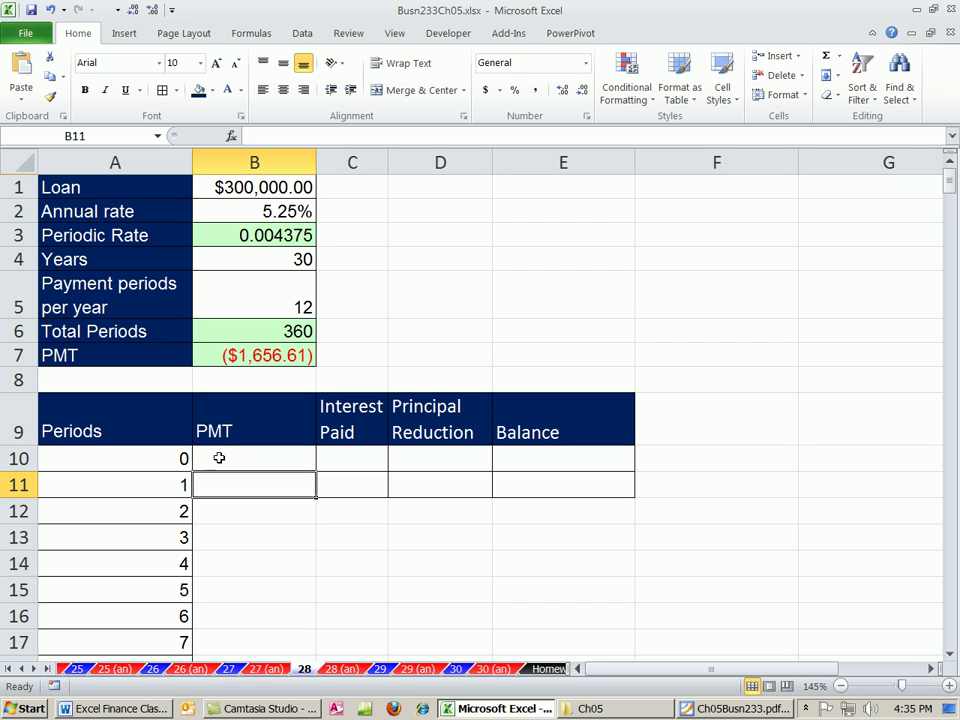
left_click(536, 457)
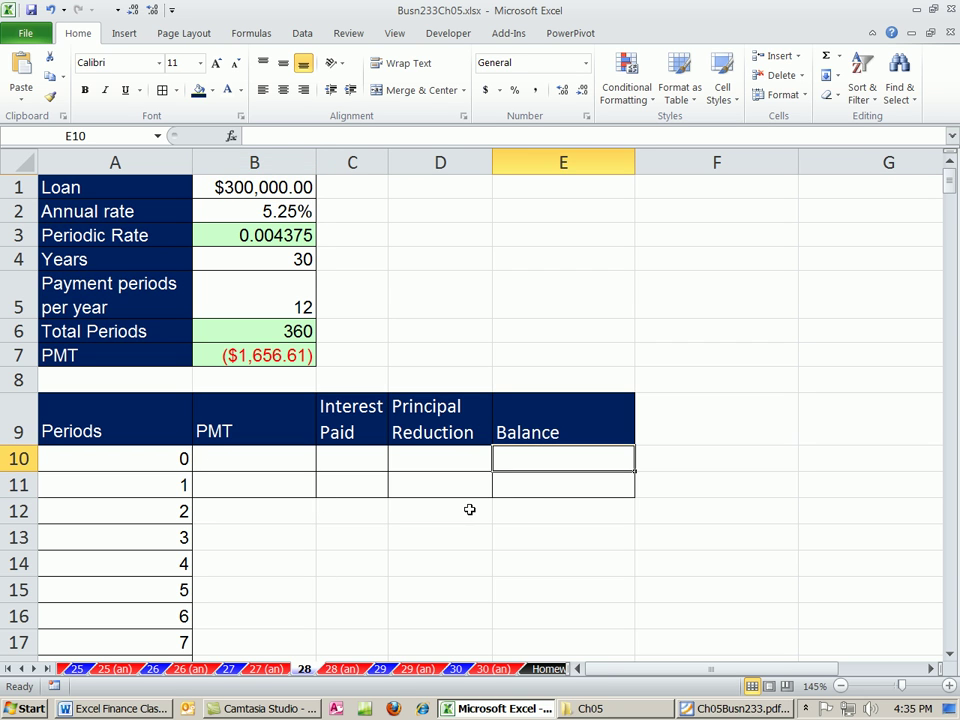
type("=")
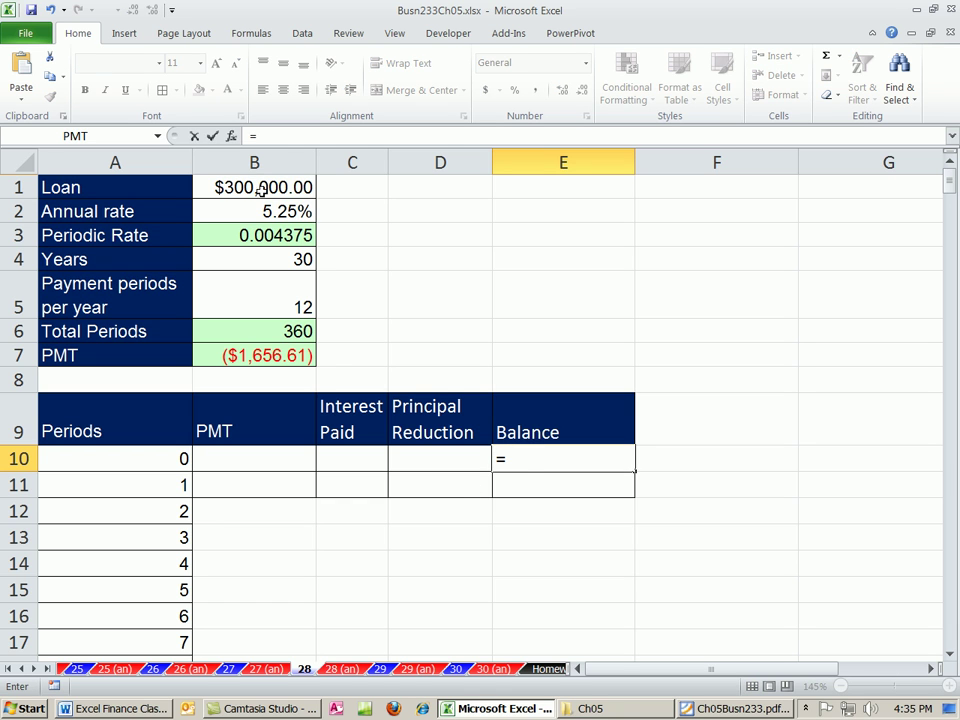
left_click(253, 190)
- Commit the starting balance and shade the period-1 row B11:E11 light green
key("Return")
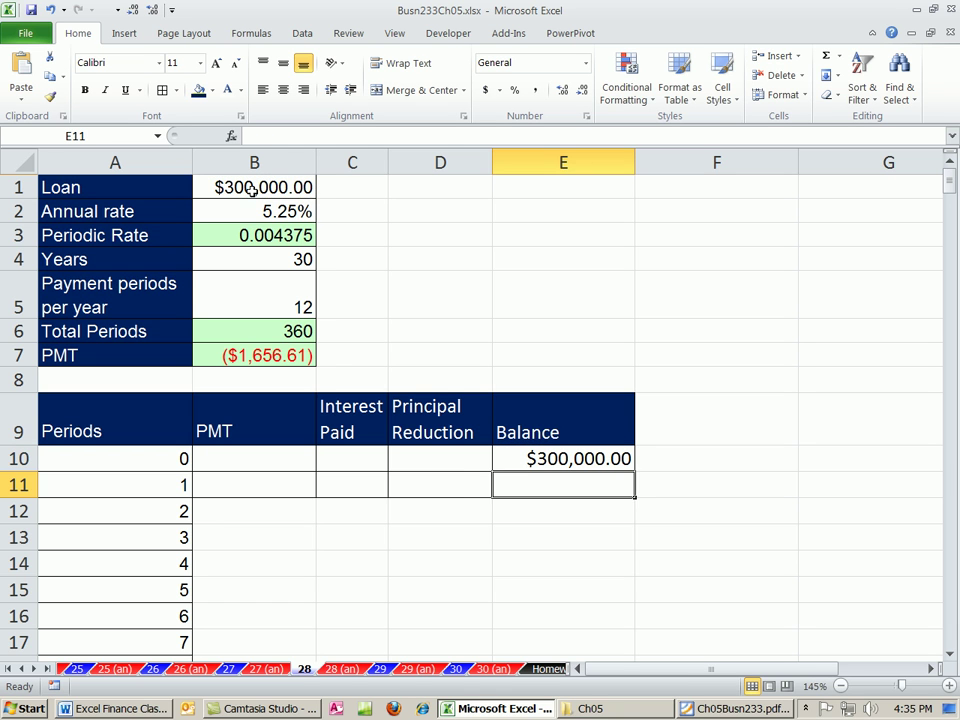
left_click(274, 483)
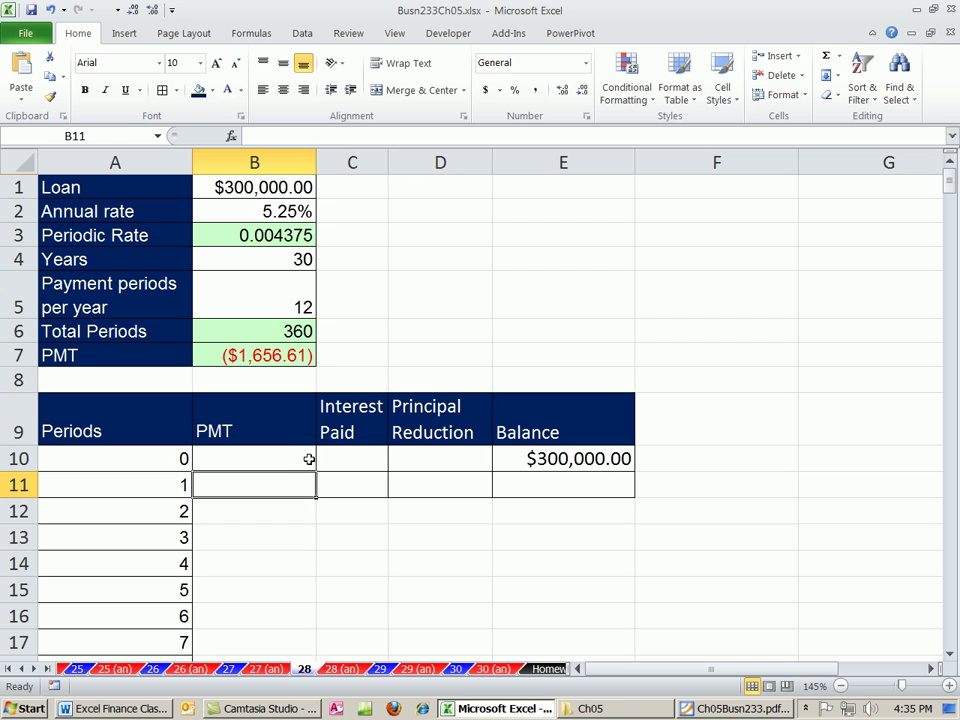
left_click_drag(285, 482, 542, 481)
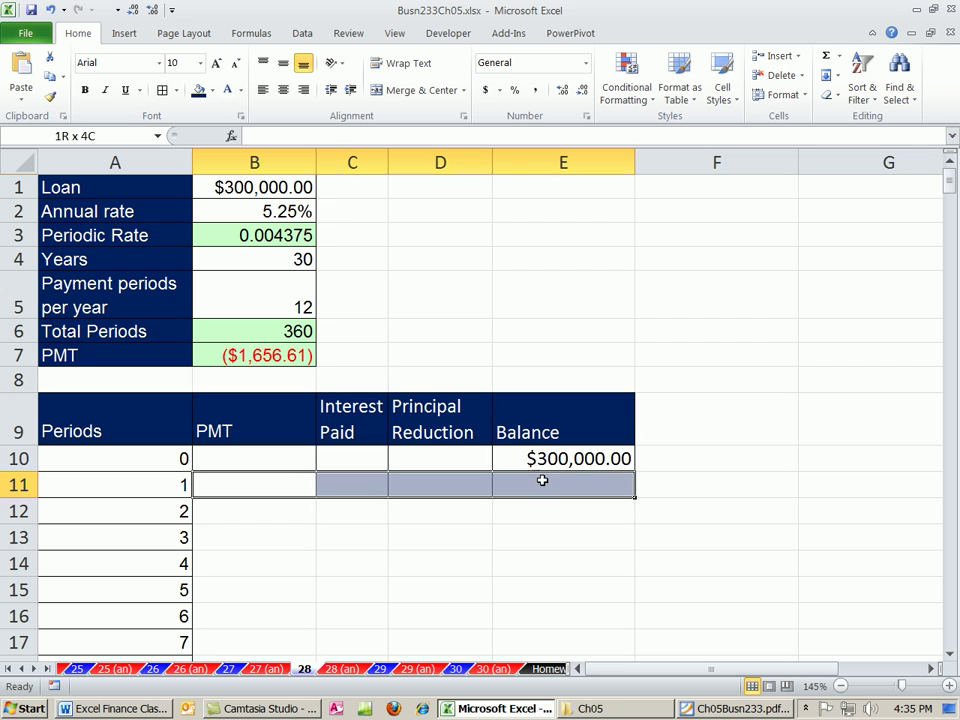
left_click(212, 90)
left_click(199, 253)
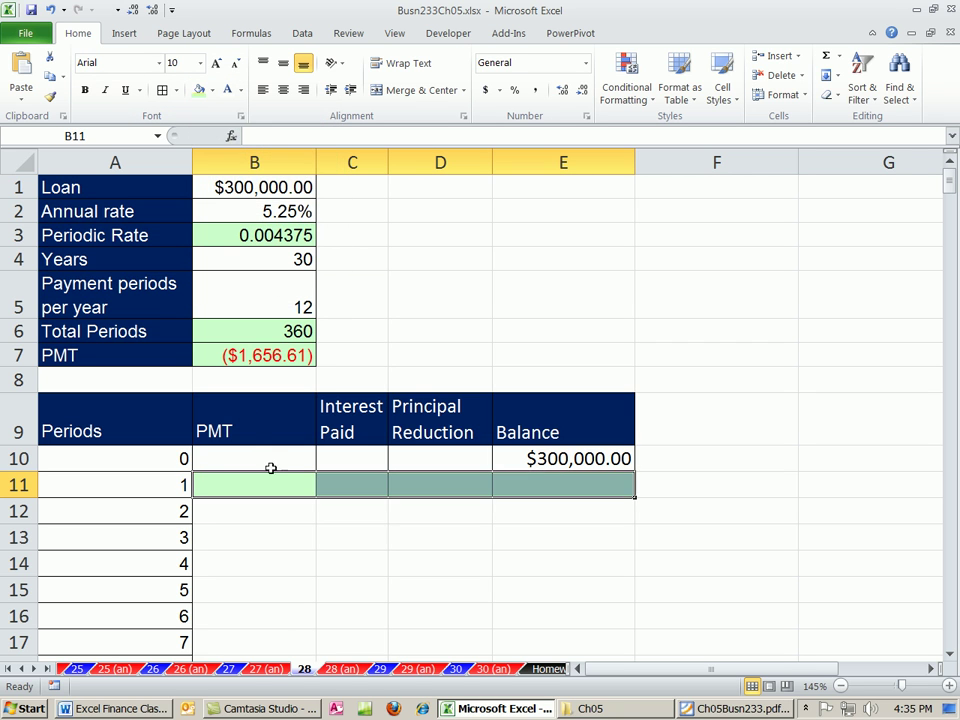
- Enter =-$B$7 in B11 as the period-1 payment of $1,656.61
type("=pm")
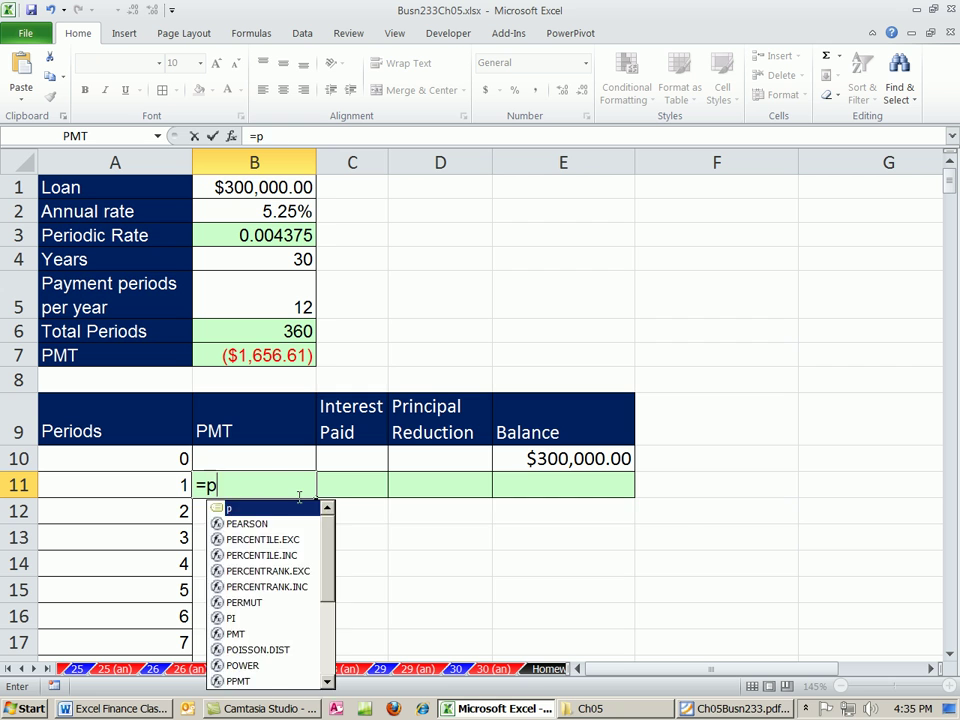
key("Tab")
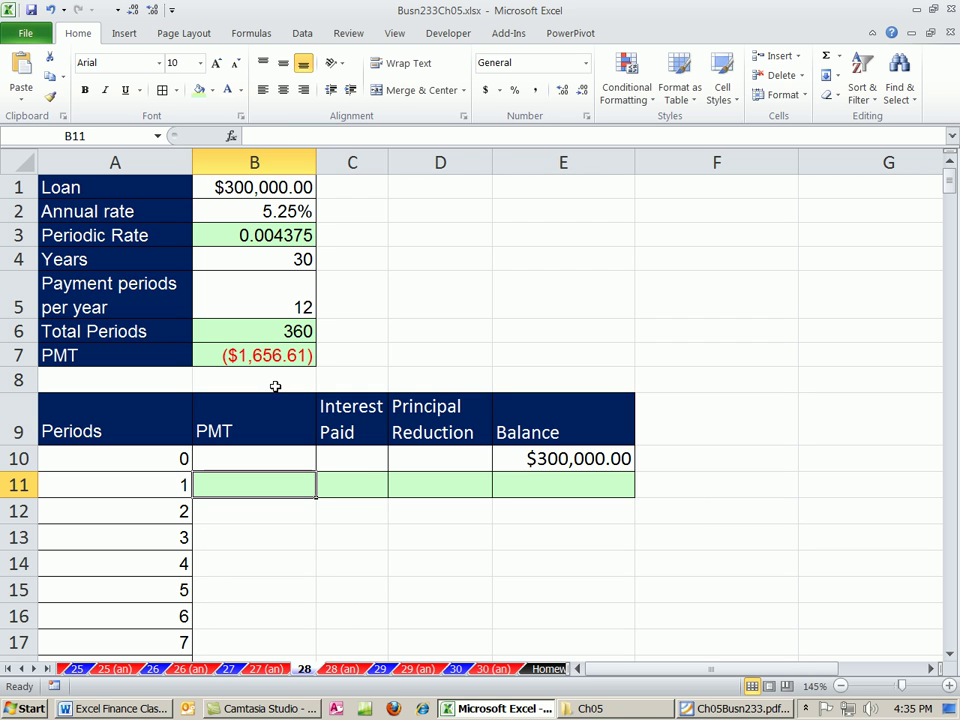
type("=")
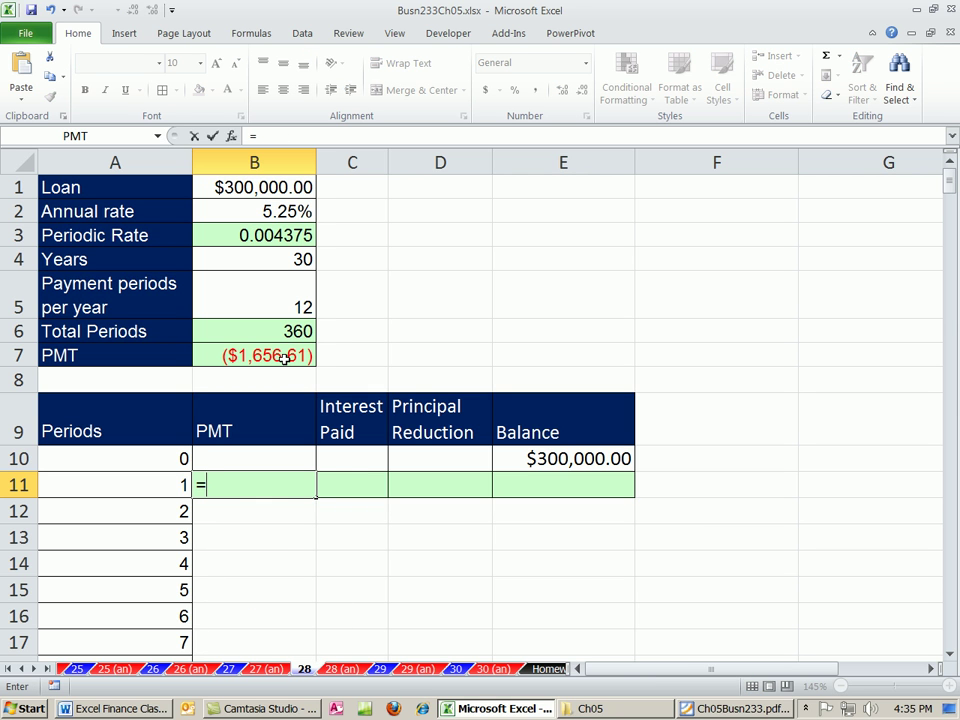
type("-")
left_click(262, 355)
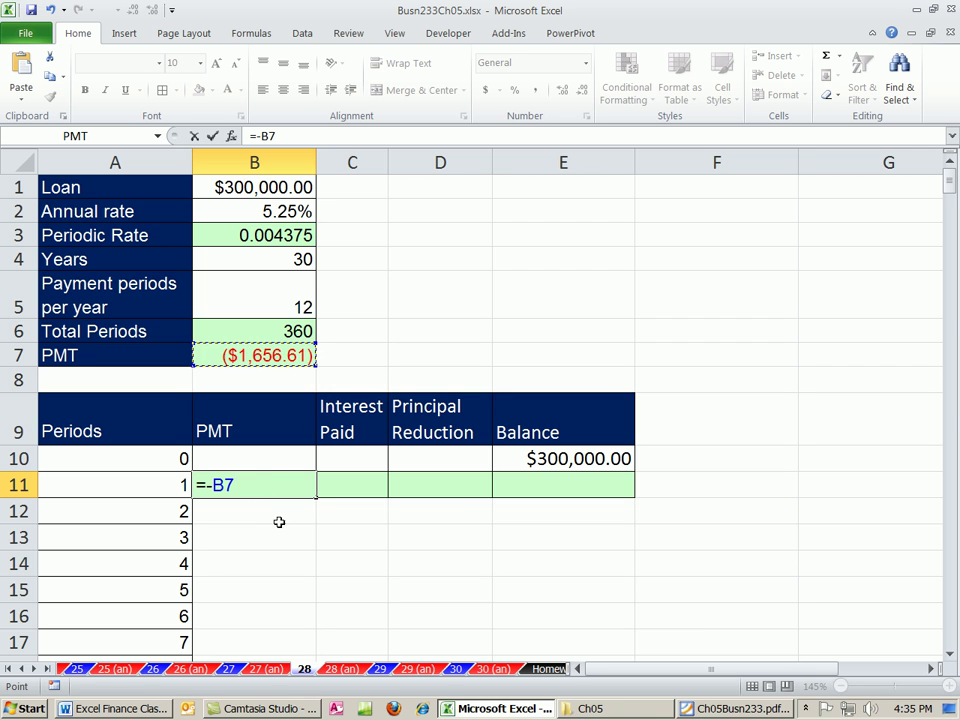
key("F4")
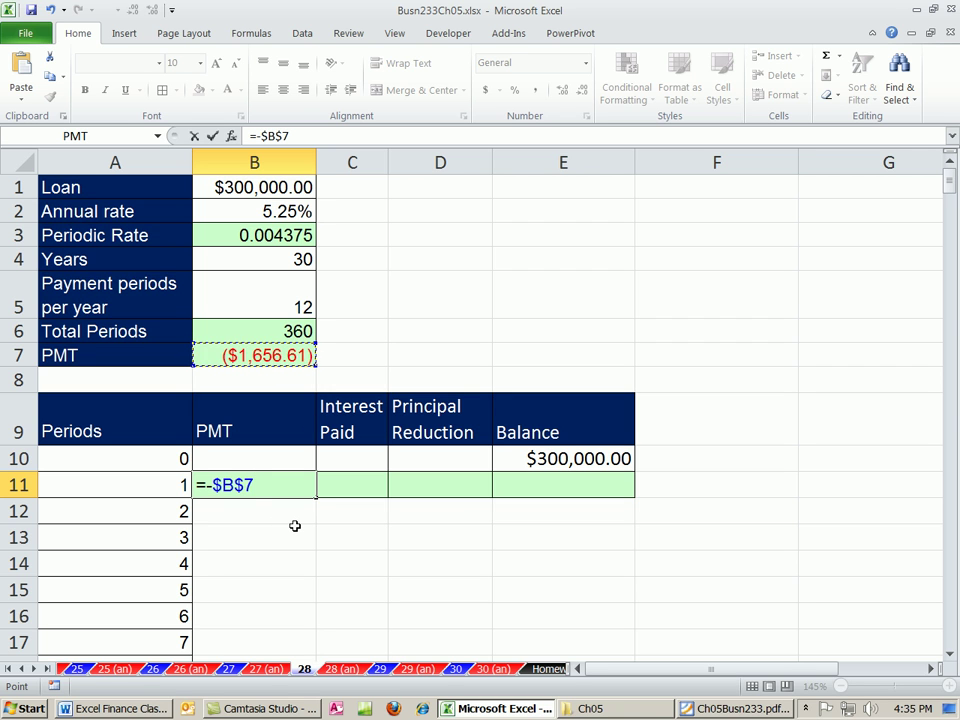
key("ctrl+Return")
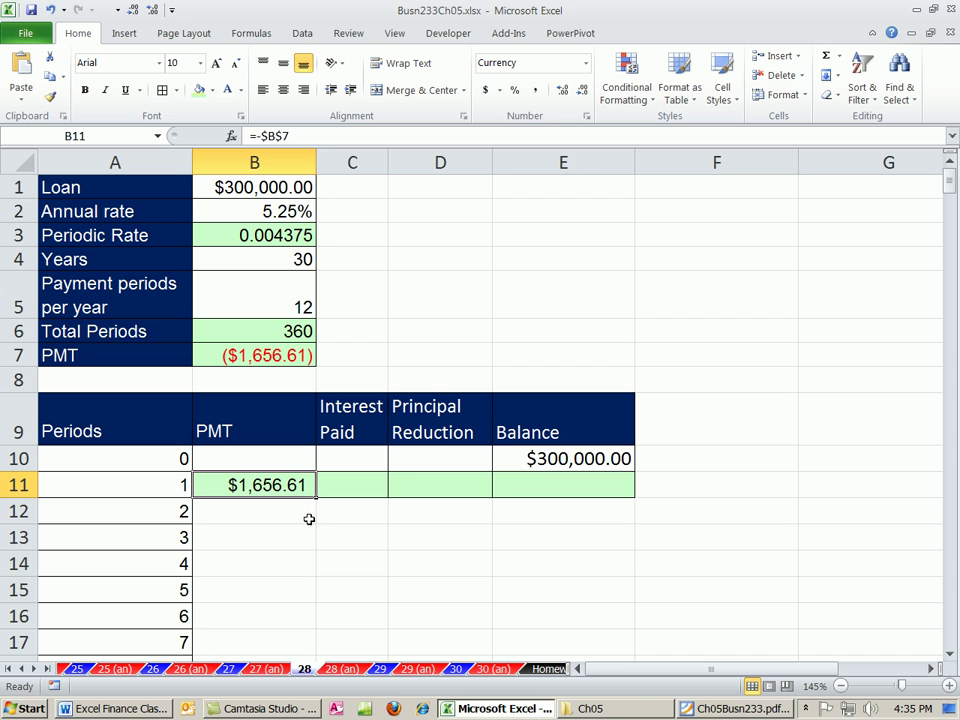
- Copy the payment formula down through period 360 and check the last row
double_click(316, 497)
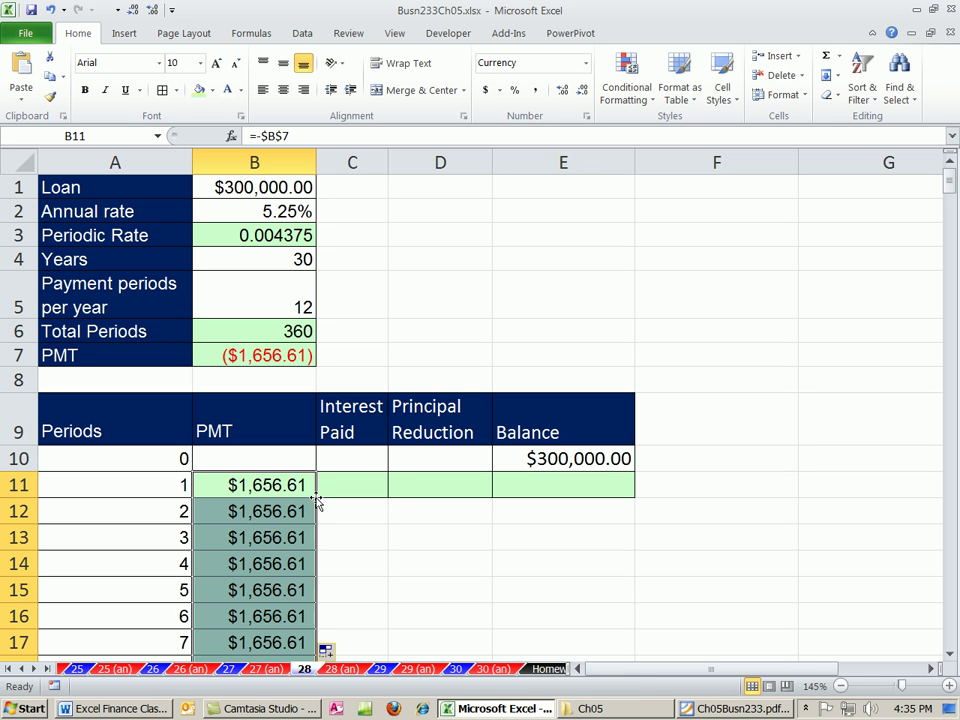
left_click(268, 484)
key("ctrl+Down")
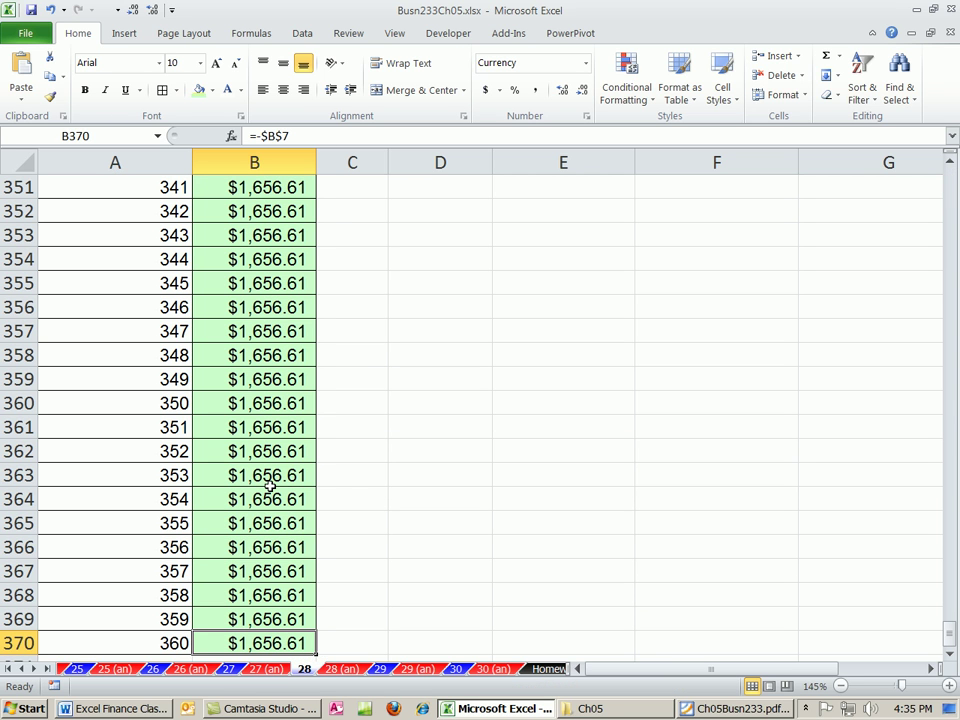
key("ctrl+Up")
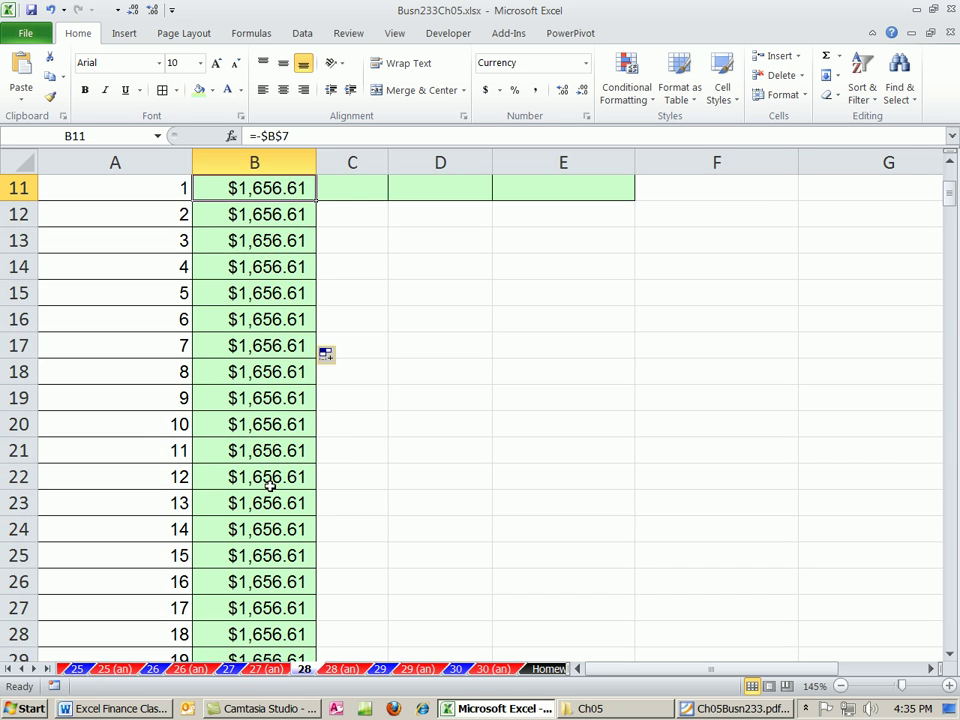
scroll(268, 482, "up", 4)
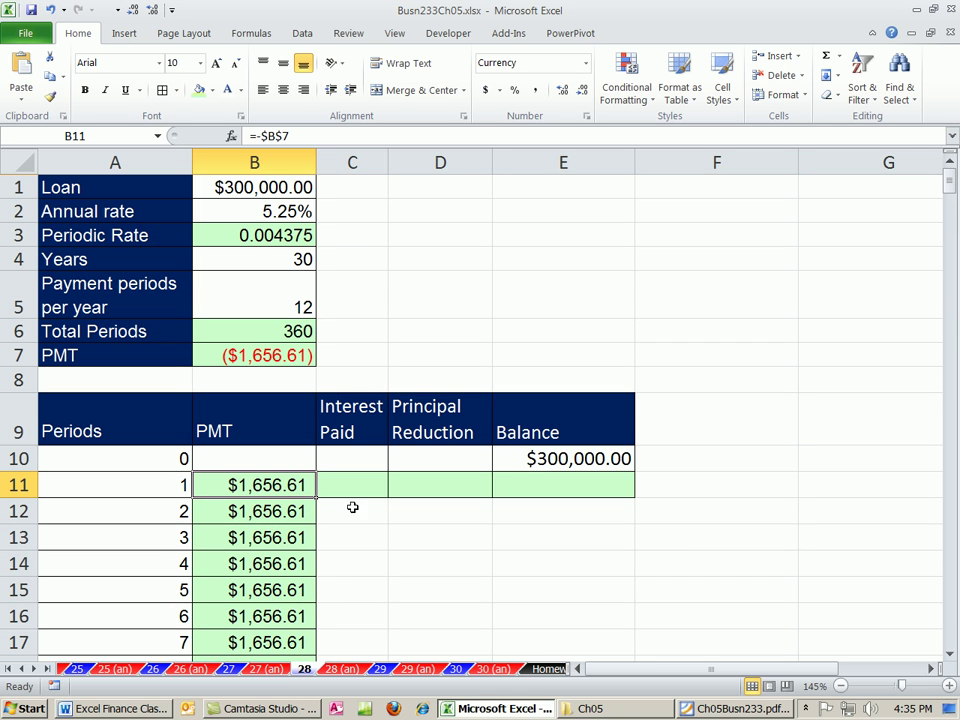
left_click(382, 487)
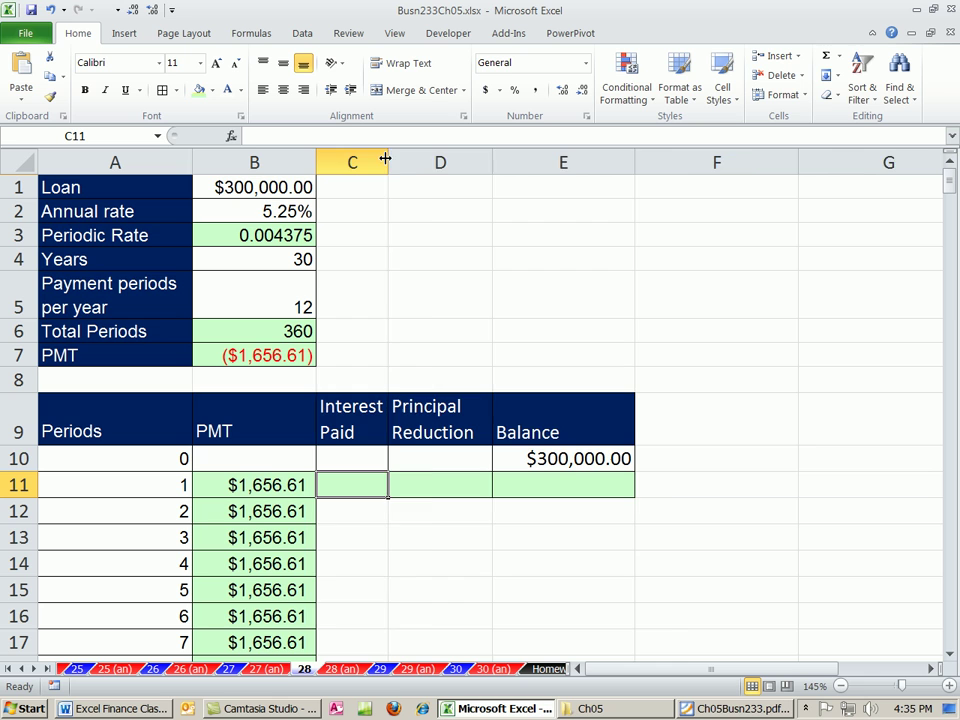
- Widen column C so the Interest Paid heading fits
left_click_drag(387, 162, 428, 165)
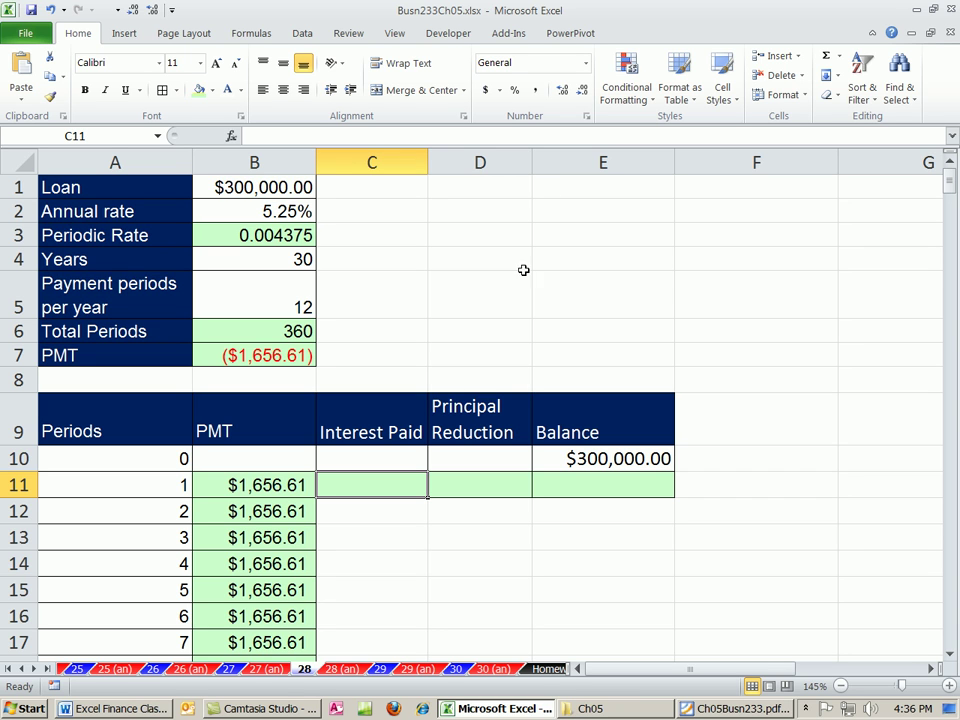
left_click(621, 458)
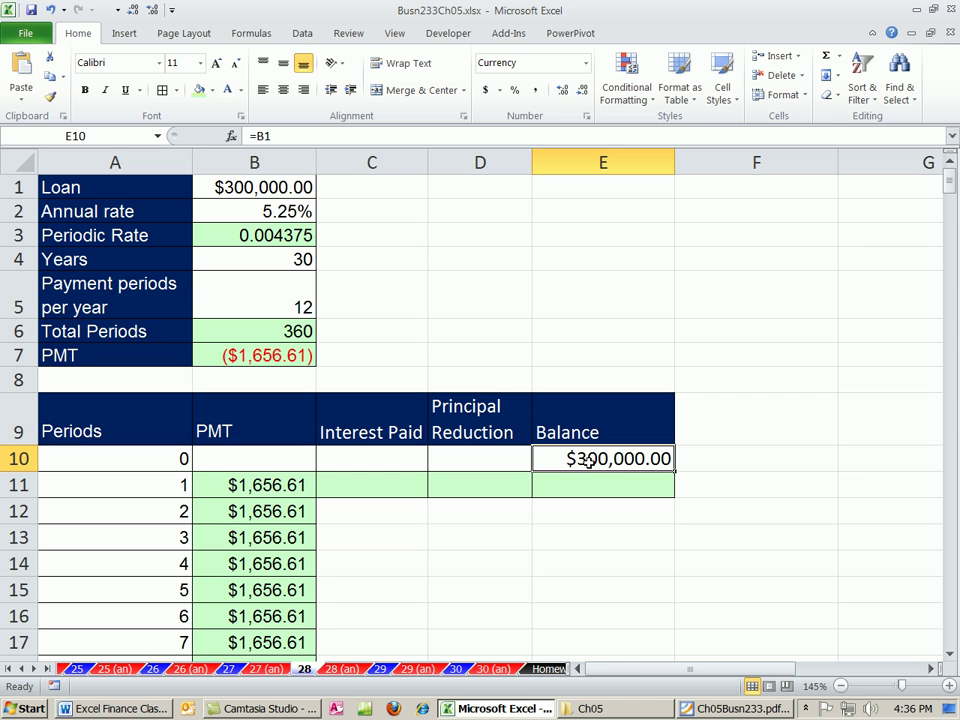
left_click(374, 484)
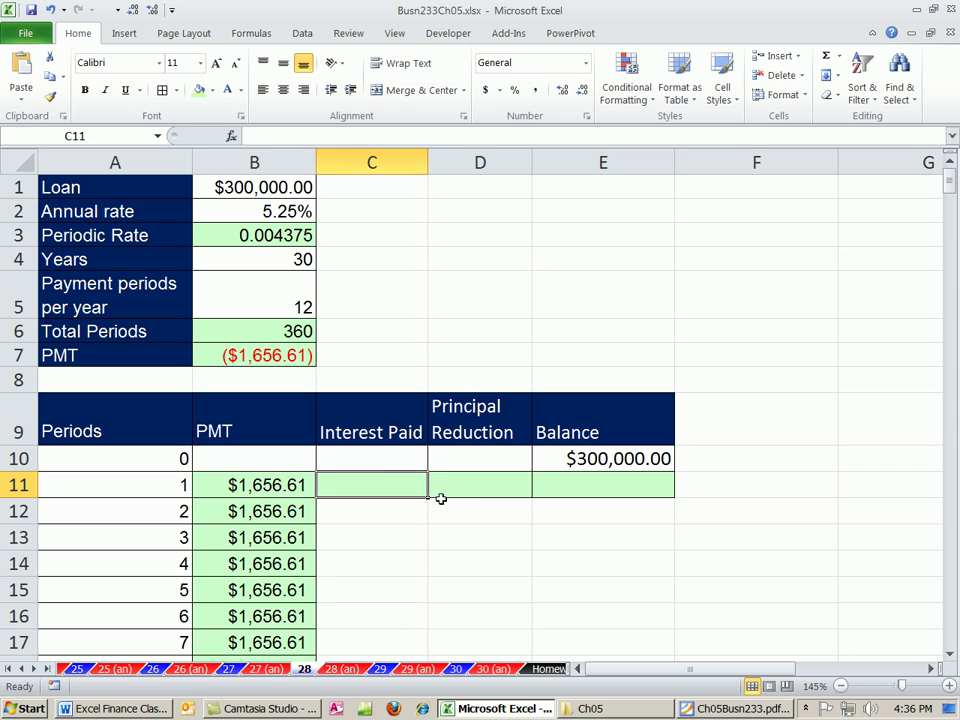
- Enter =E10*$B$3 in C11 and format it as currency, showing $1,312.50
type("=")
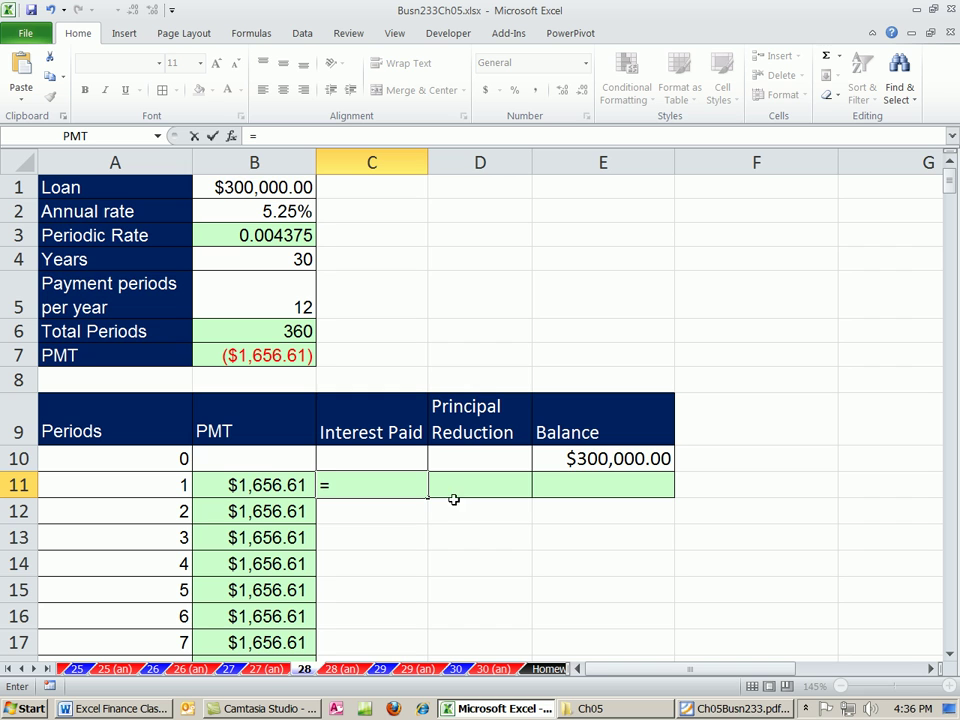
left_click(619, 457)
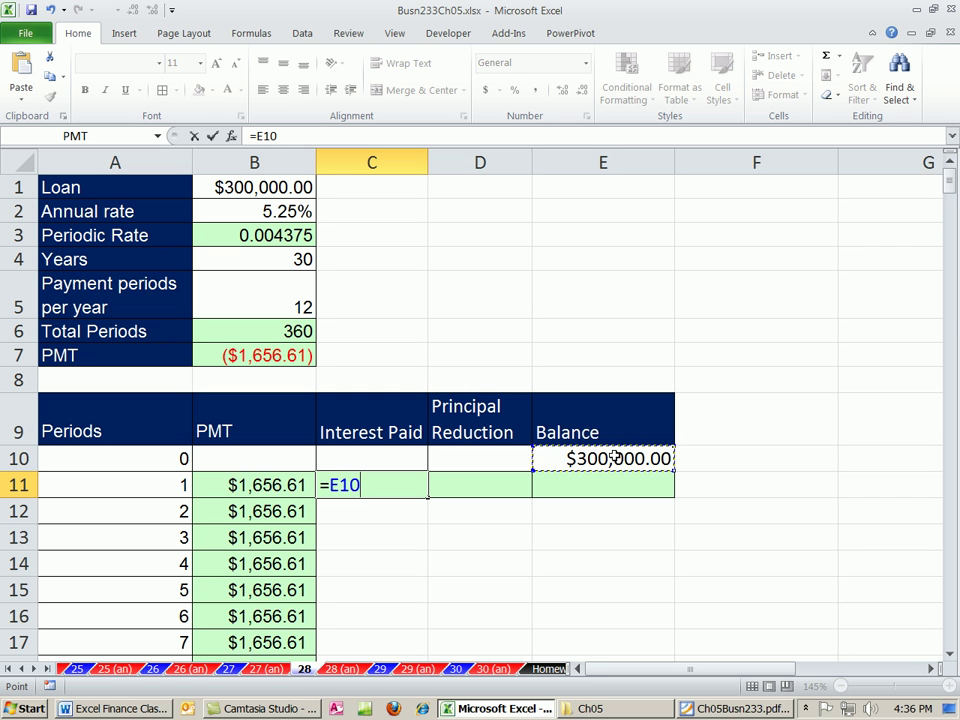
type("*")
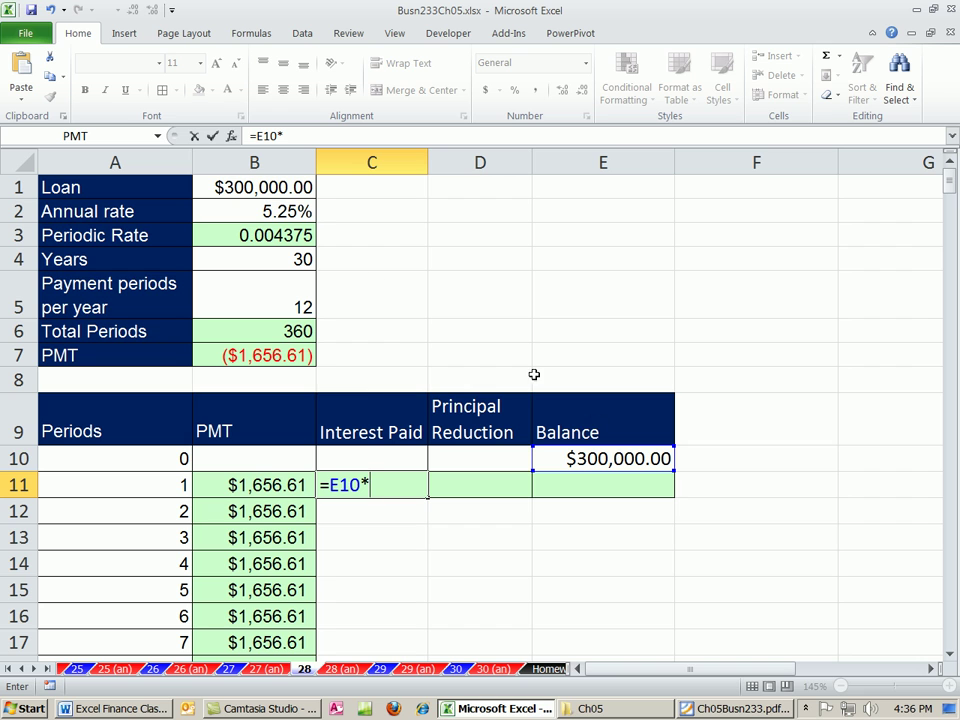
left_click(258, 238)
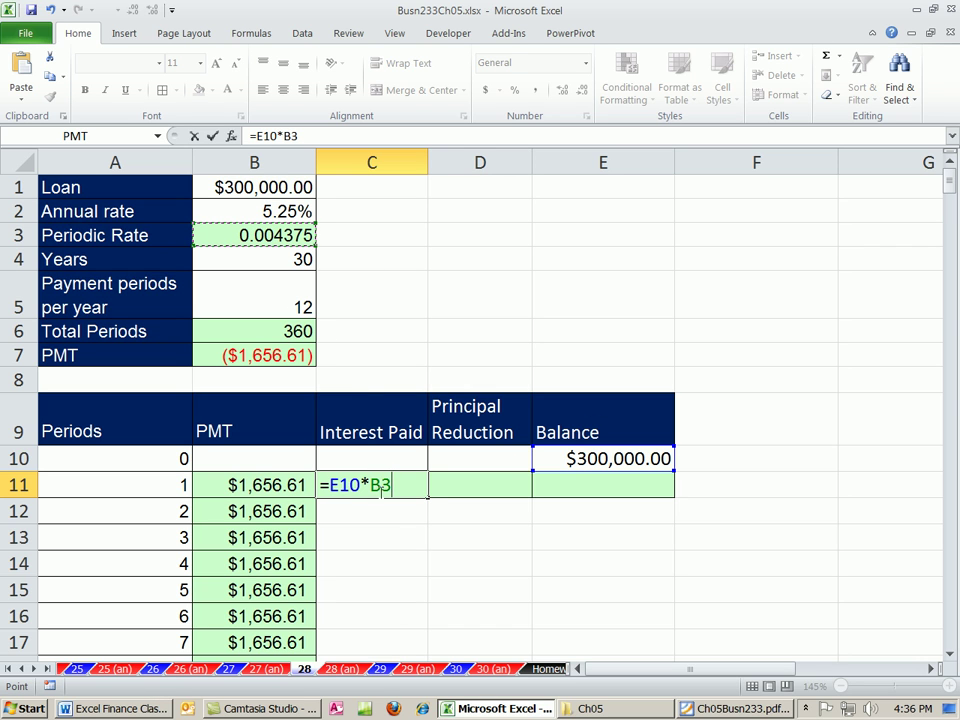
key("F4")
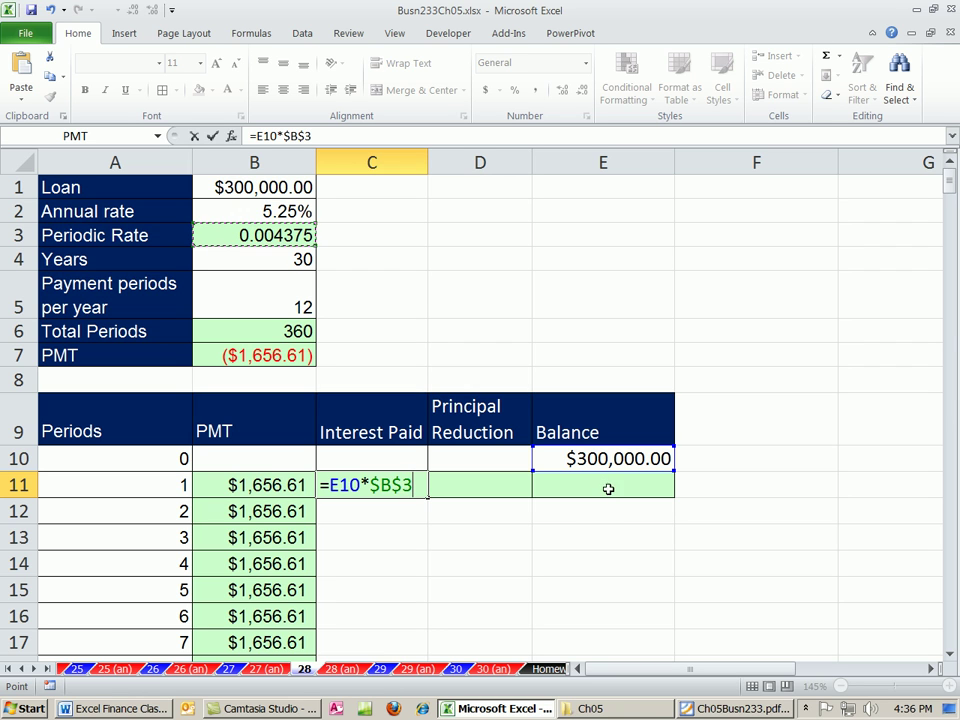
key("ctrl+Return")
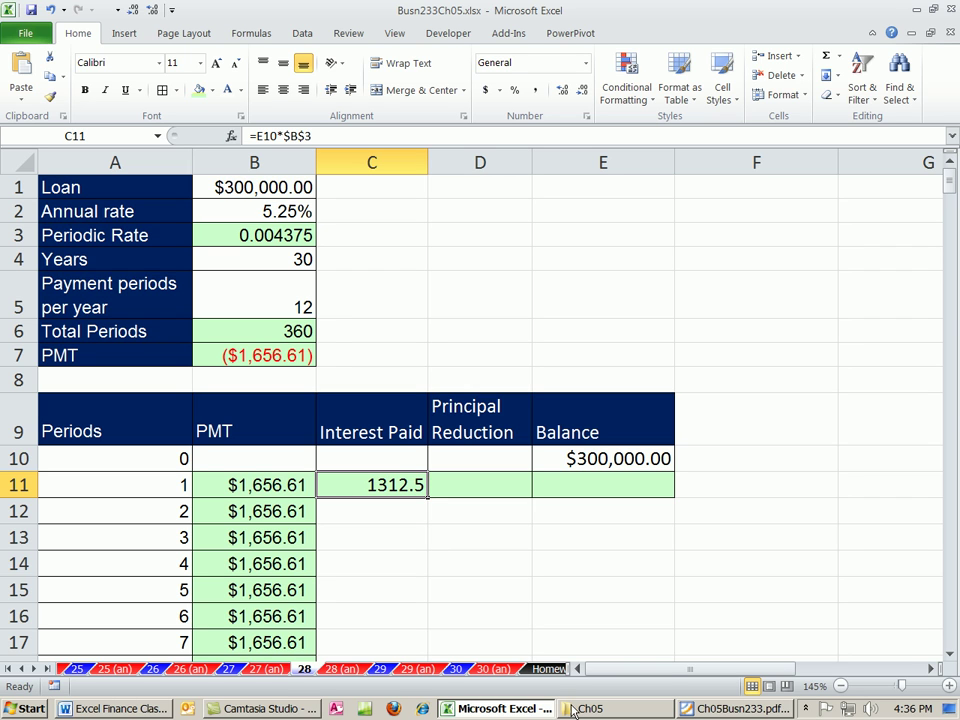
mouse_move(572, 709)
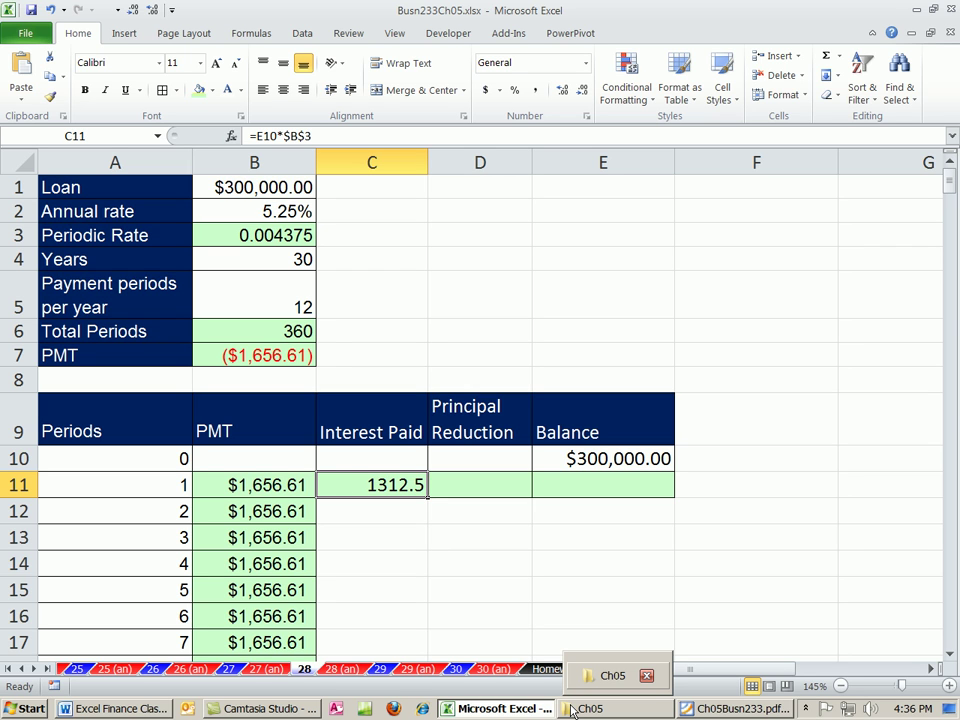
key("ctrl+shift+4")
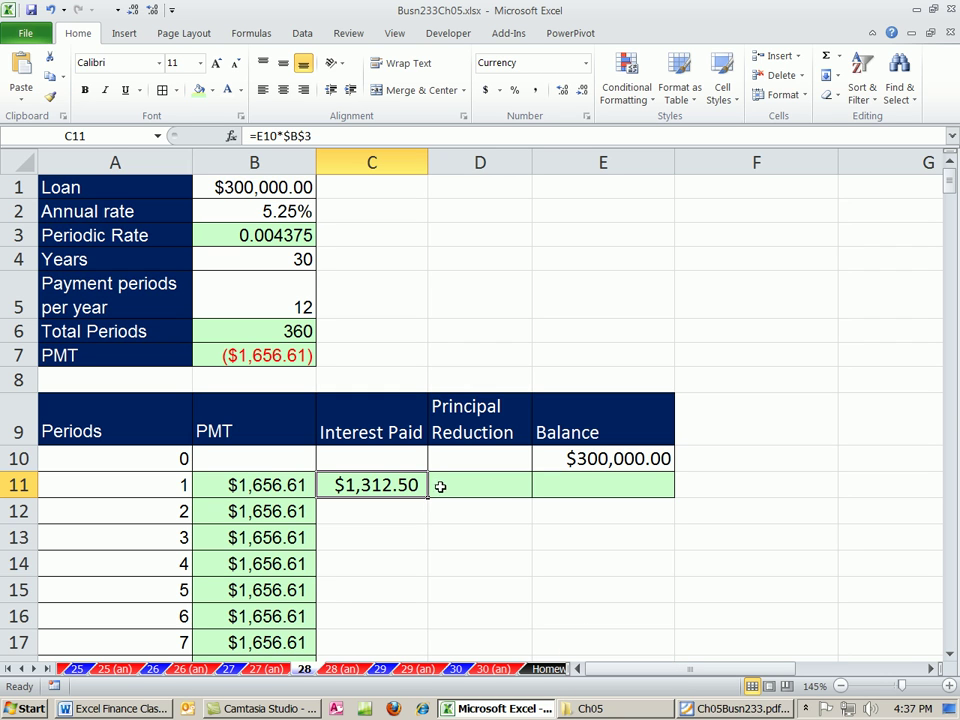
left_click(490, 491)
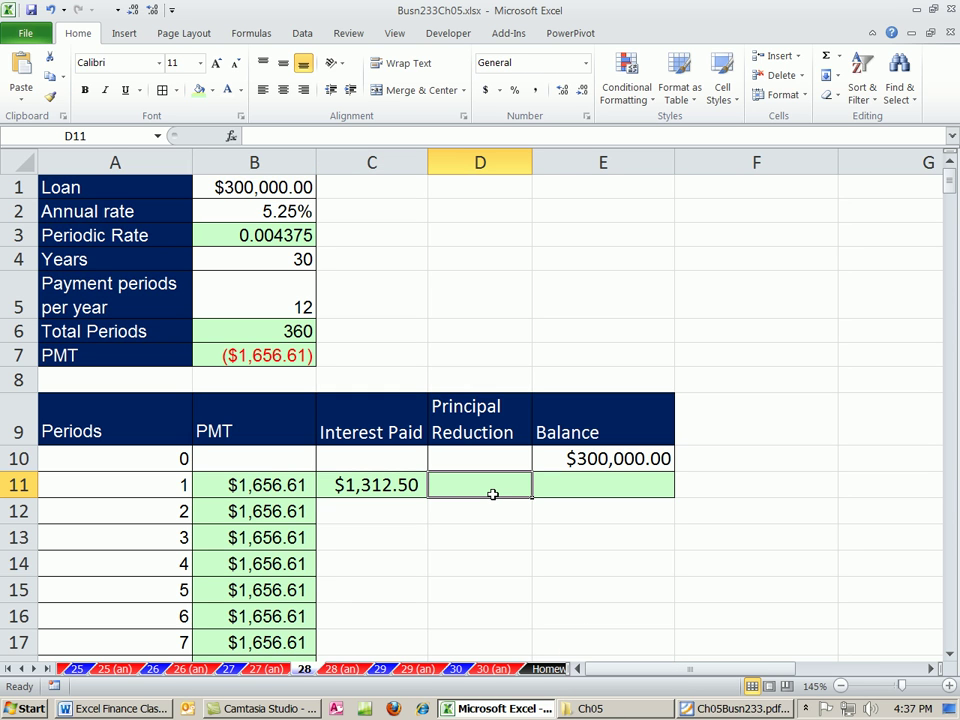
- Review C11's formula, then enter =B11-C11 in D11 for $344.11 principal reduction
double_click(403, 485)
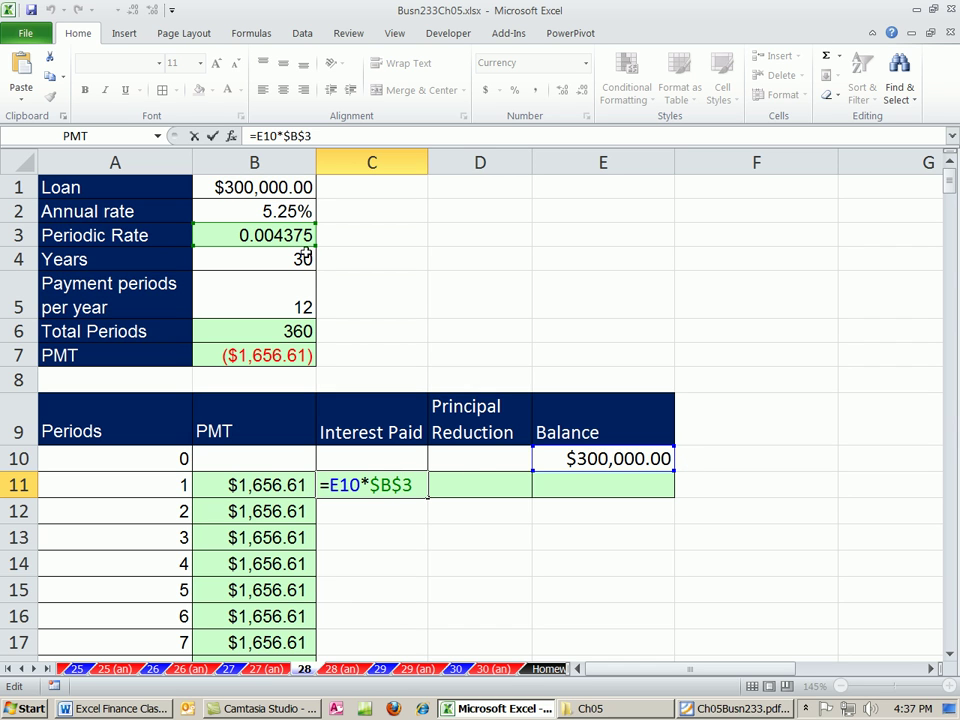
key("Tab")
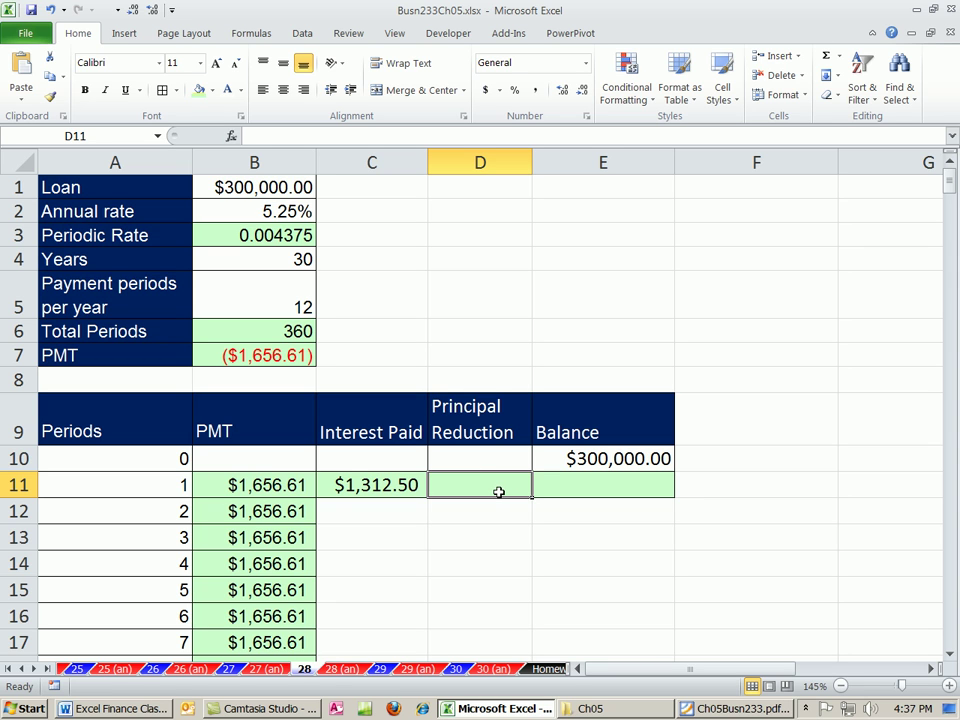
type("=")
left_click(268, 485)
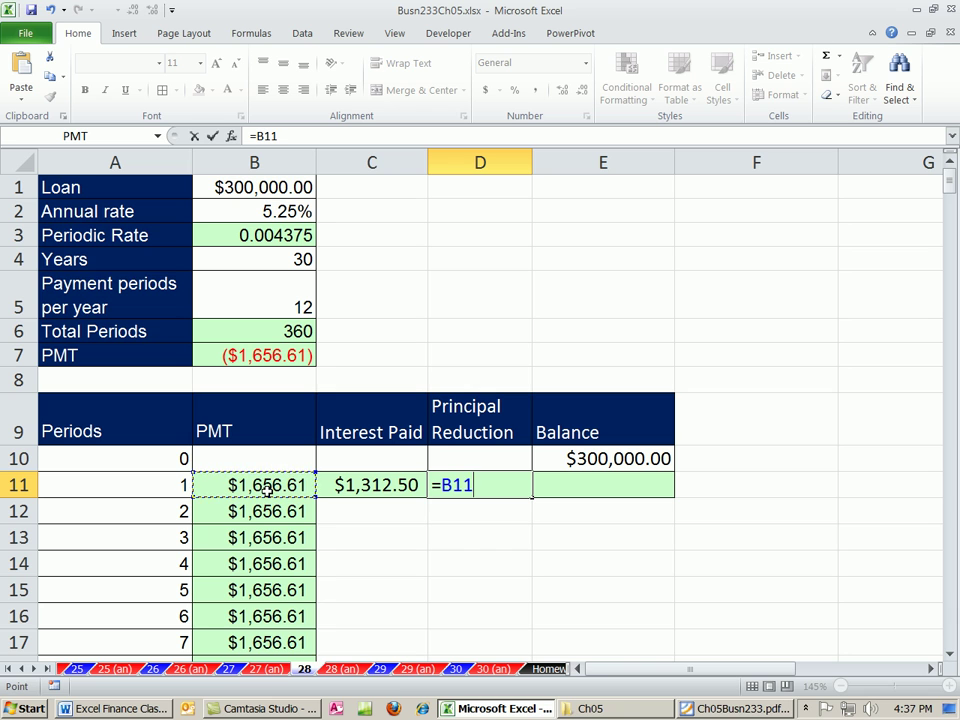
type("-")
left_click(375, 485)
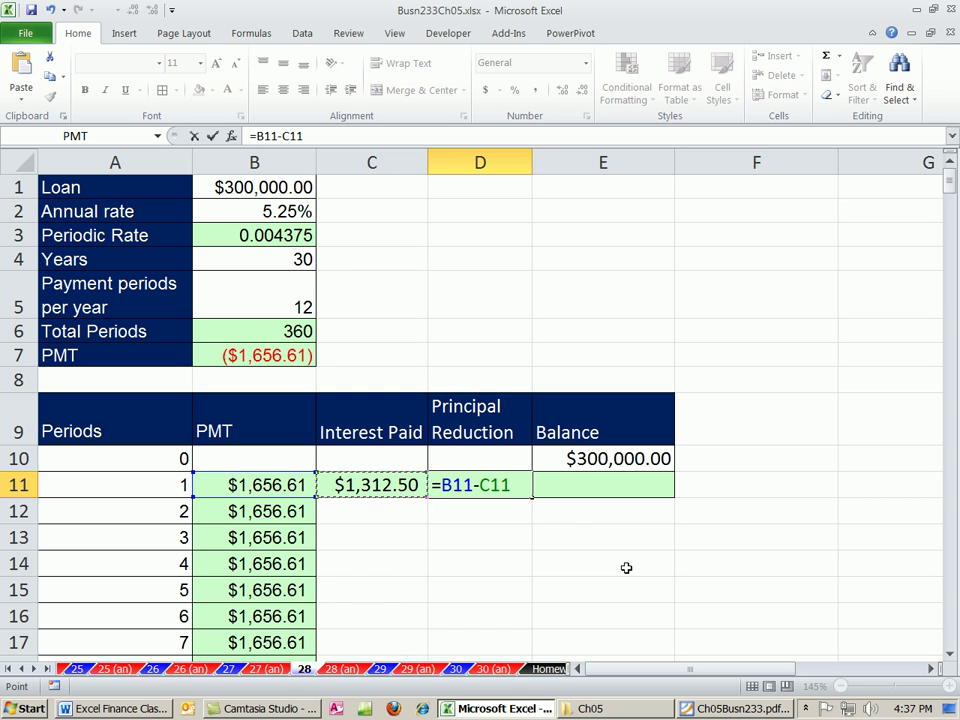
key("Tab")
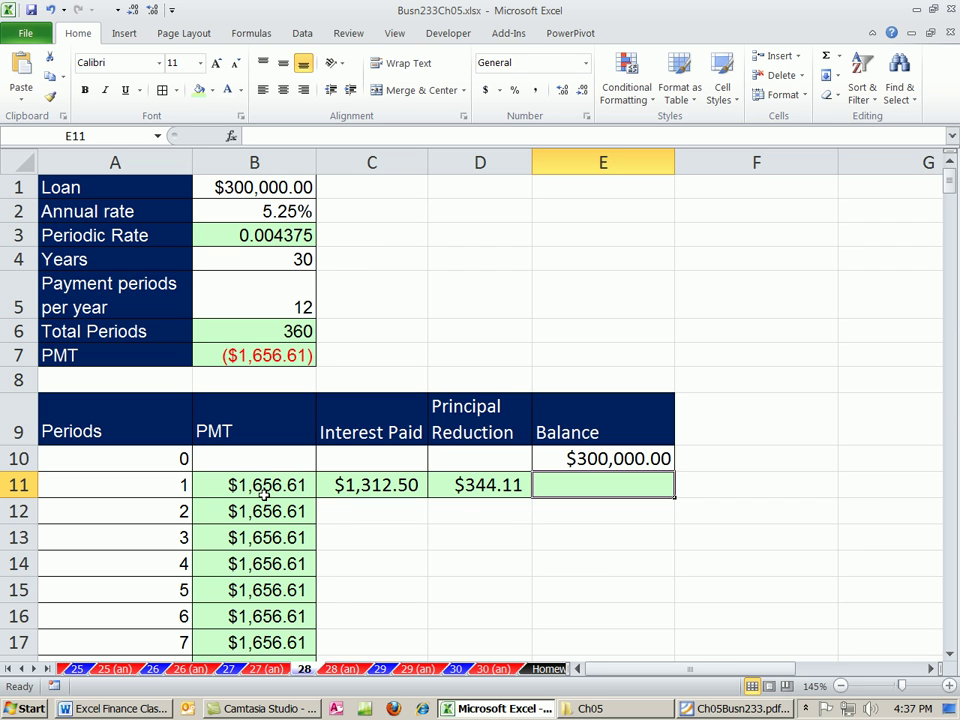
left_click(502, 485)
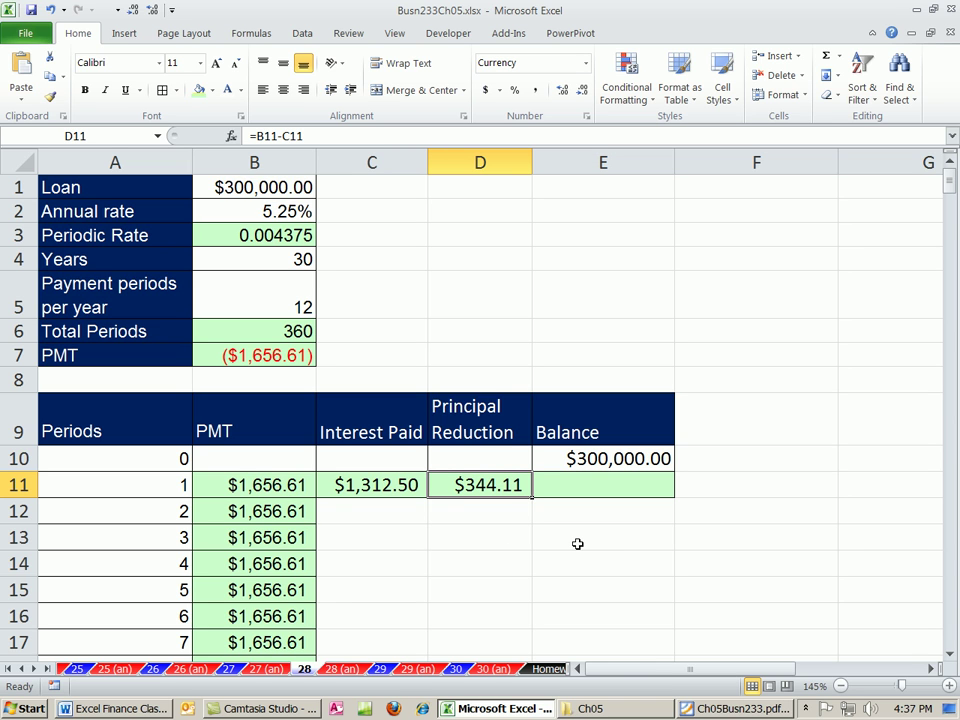
- Enter =E10-D11 in E11 for an ending balance of $299,655.89
left_click(648, 458)
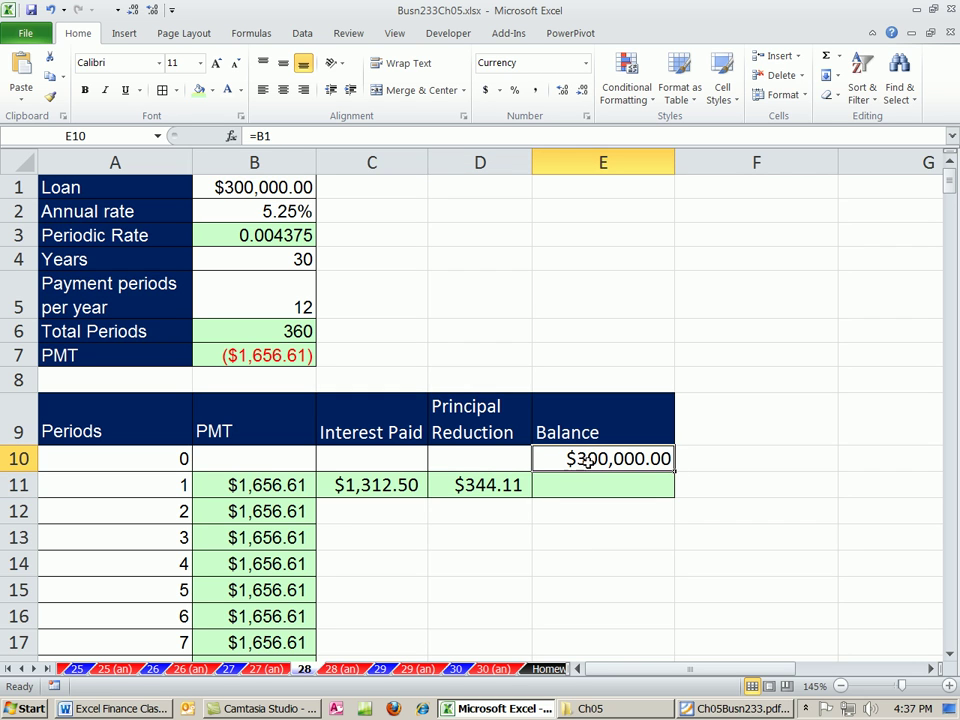
left_click(390, 488)
left_click(606, 493)
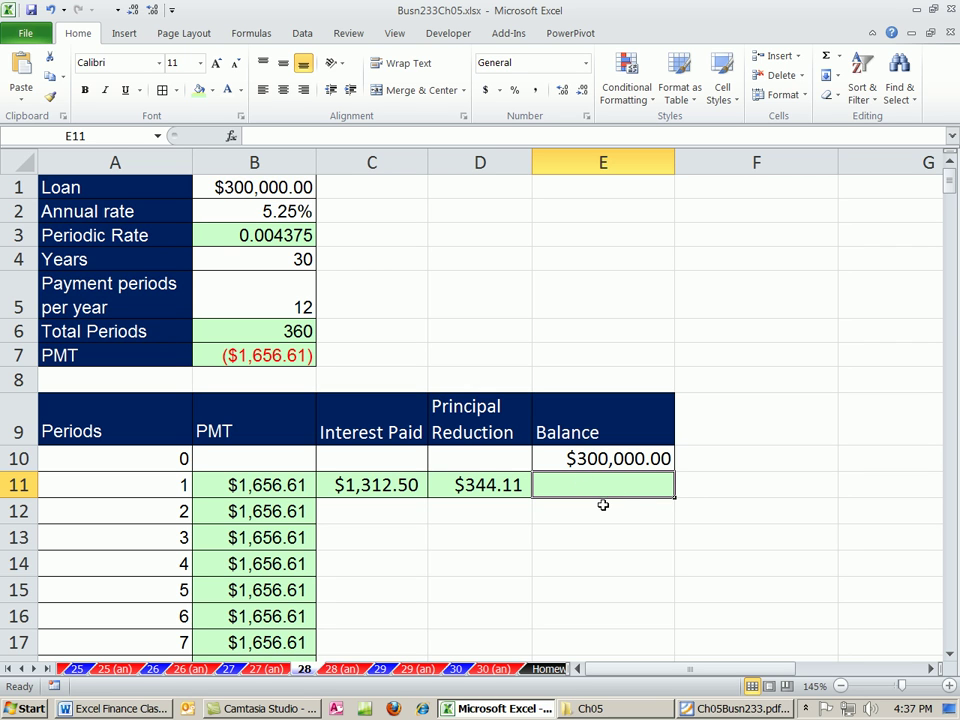
type("=")
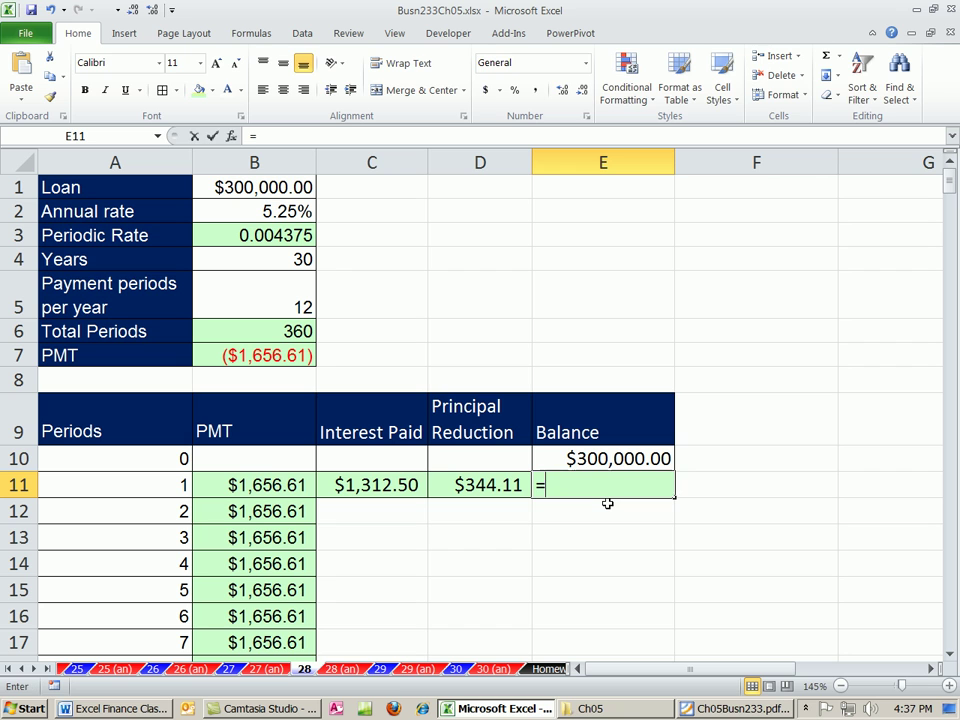
key("Up")
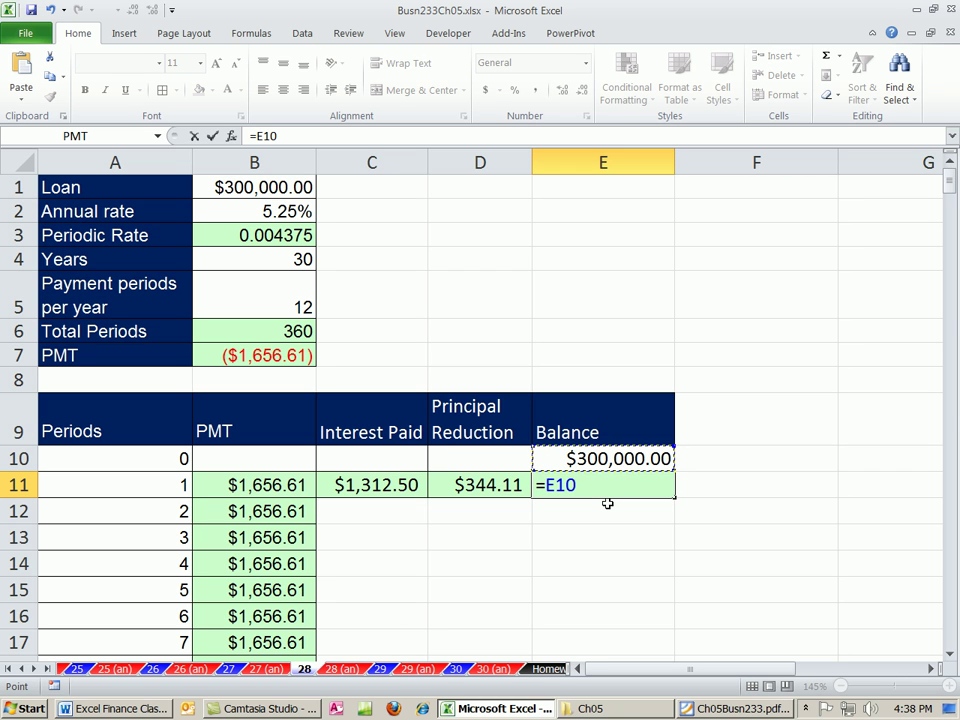
type("-")
left_click(488, 486)
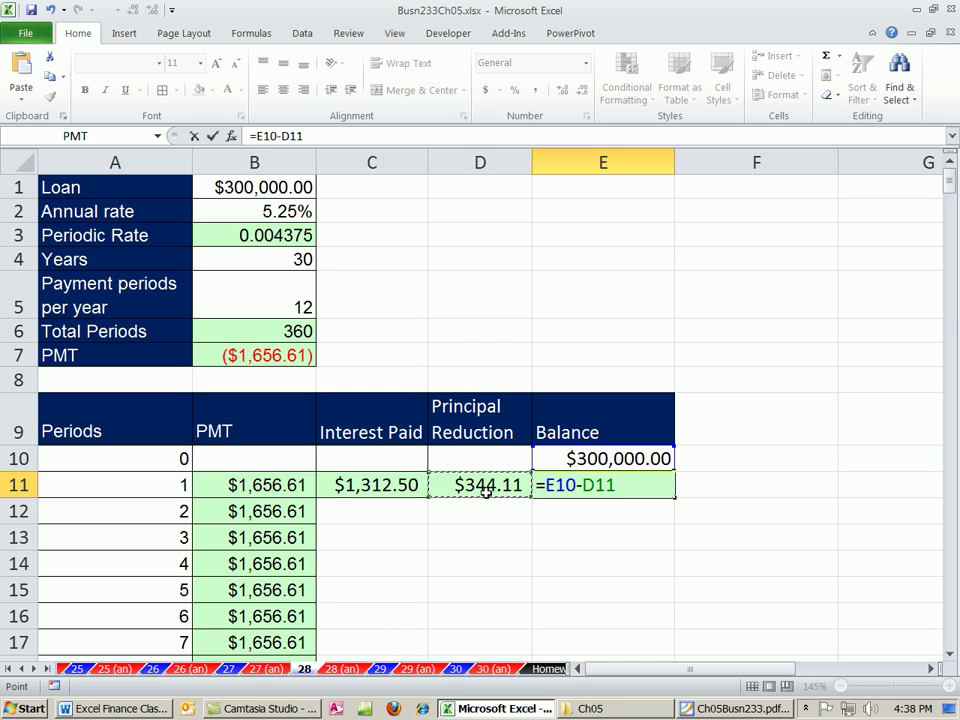
key("ctrl+Return")
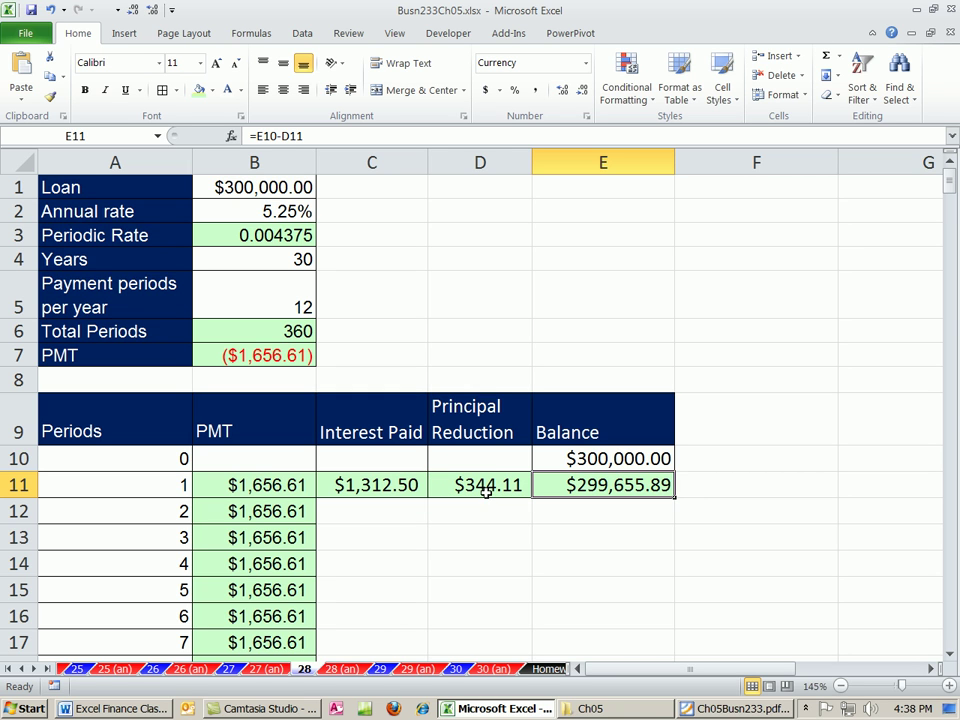
- Verify the formulas in E11, D11 and C11 without changing them
double_click(609, 485)
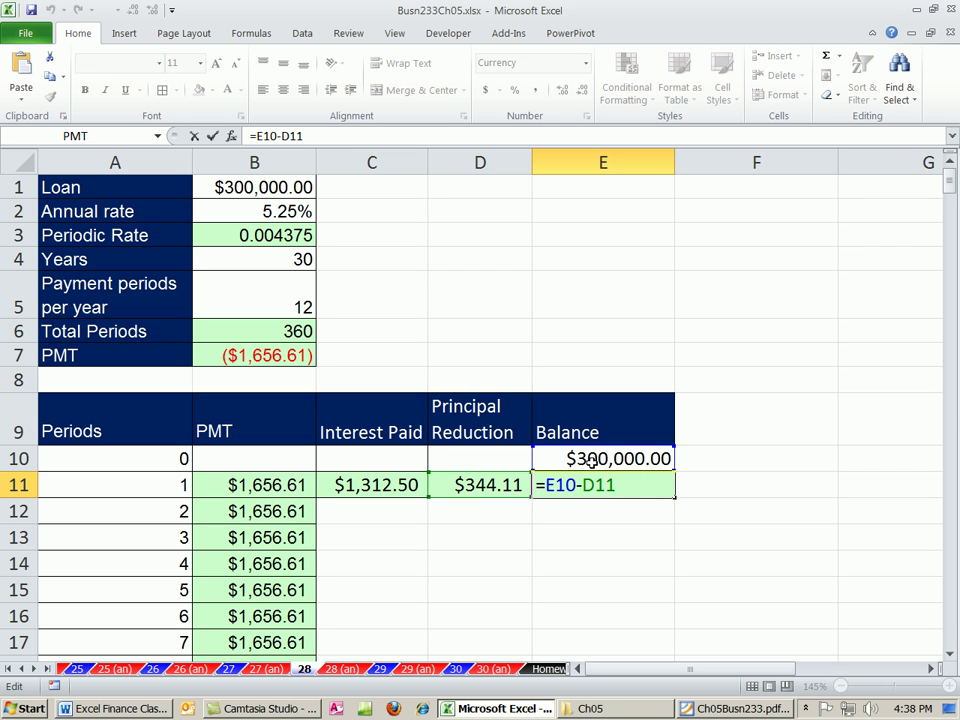
key("Escape")
left_click(501, 488)
double_click(495, 495)
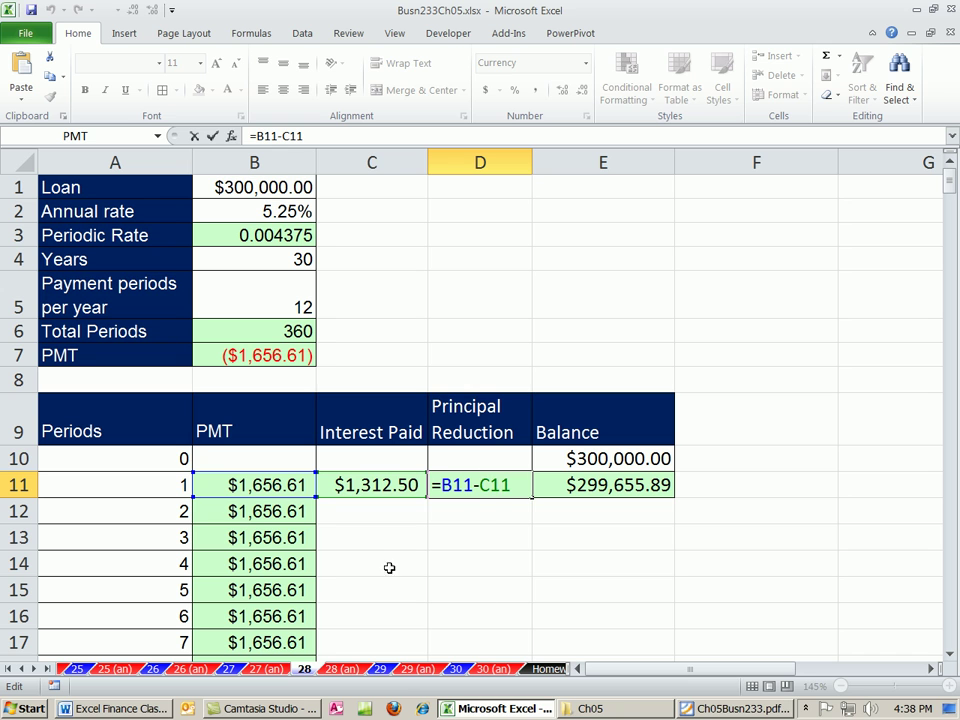
left_click(383, 486)
double_click(385, 488)
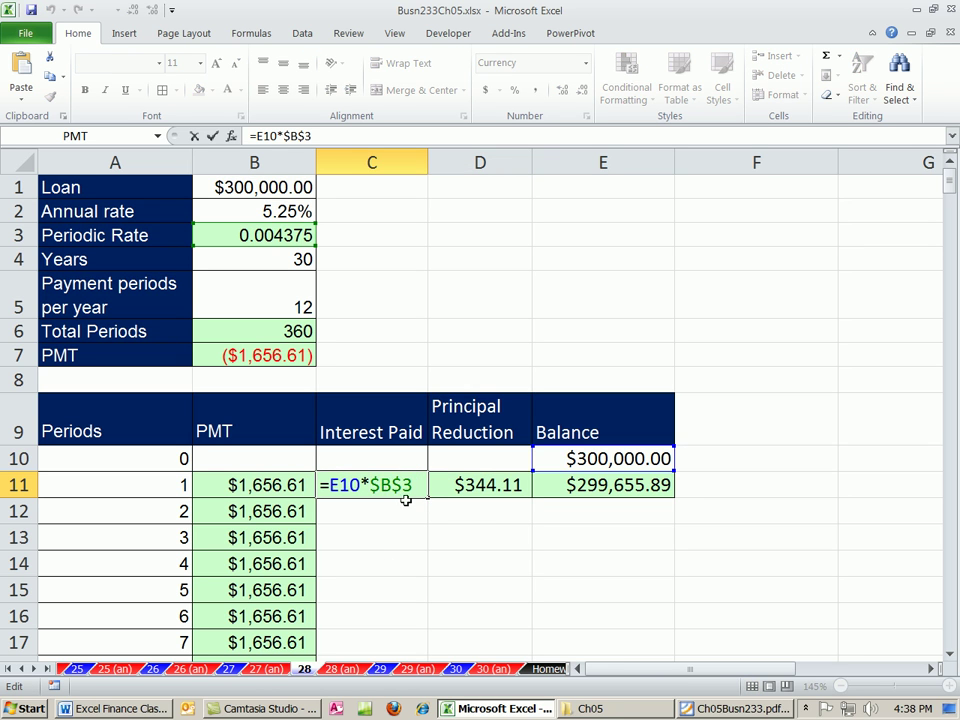
- Fill the period-1 interest, principal and balance formulas (C11:E11) down through all 360 periods
key("Escape")
left_click_drag(370, 487, 659, 502)
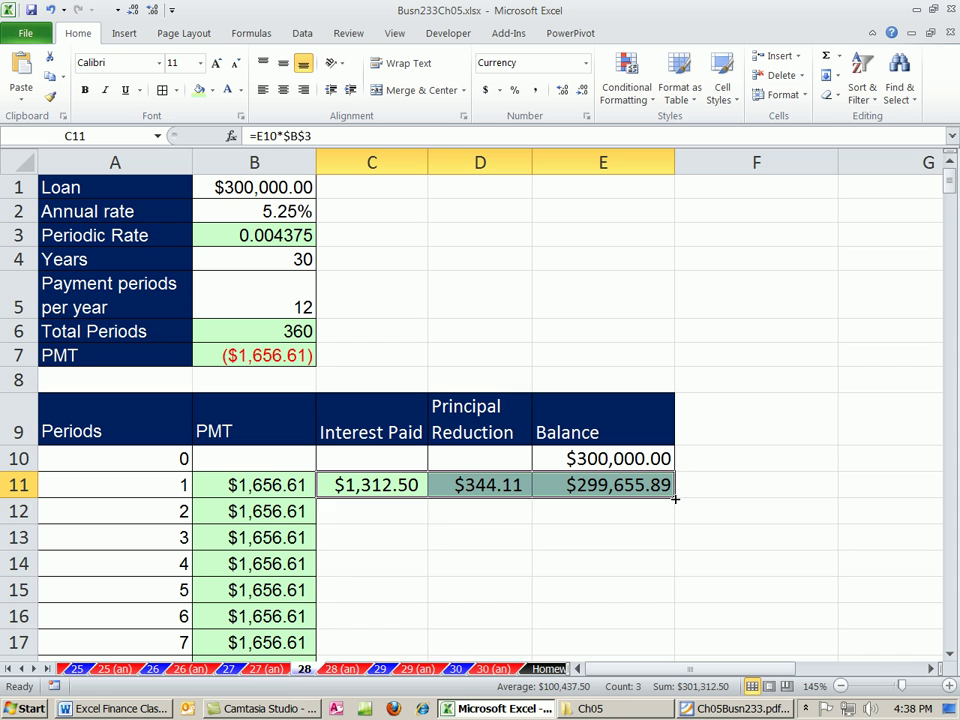
double_click(675, 497)
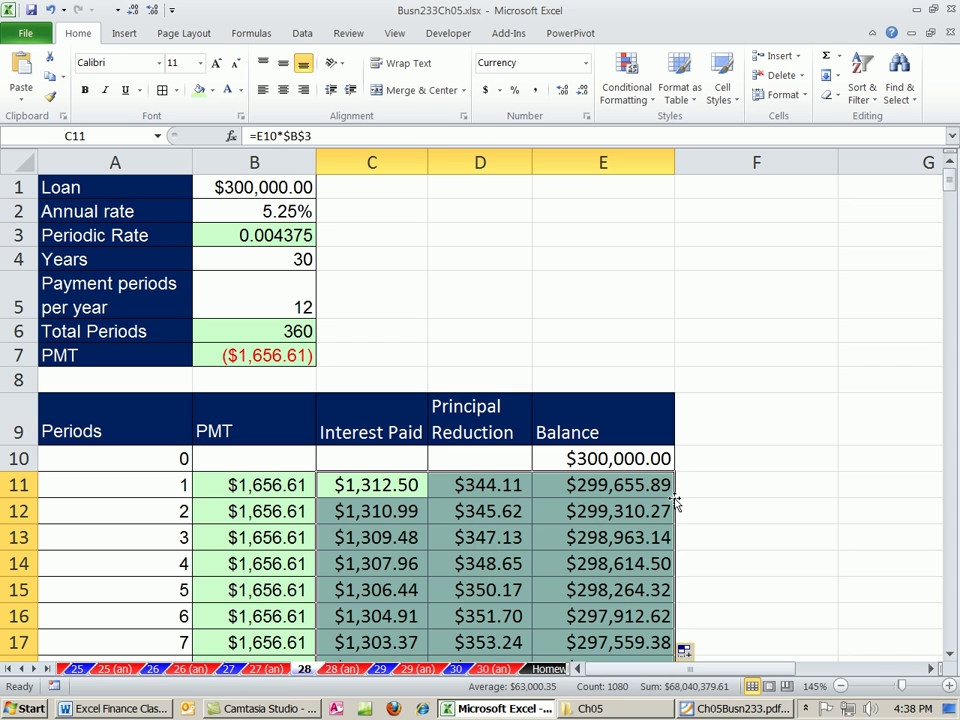
- Confirm the balance hits $0.00 at period 360 in row 370, then return to the sheet's top
left_click(615, 511)
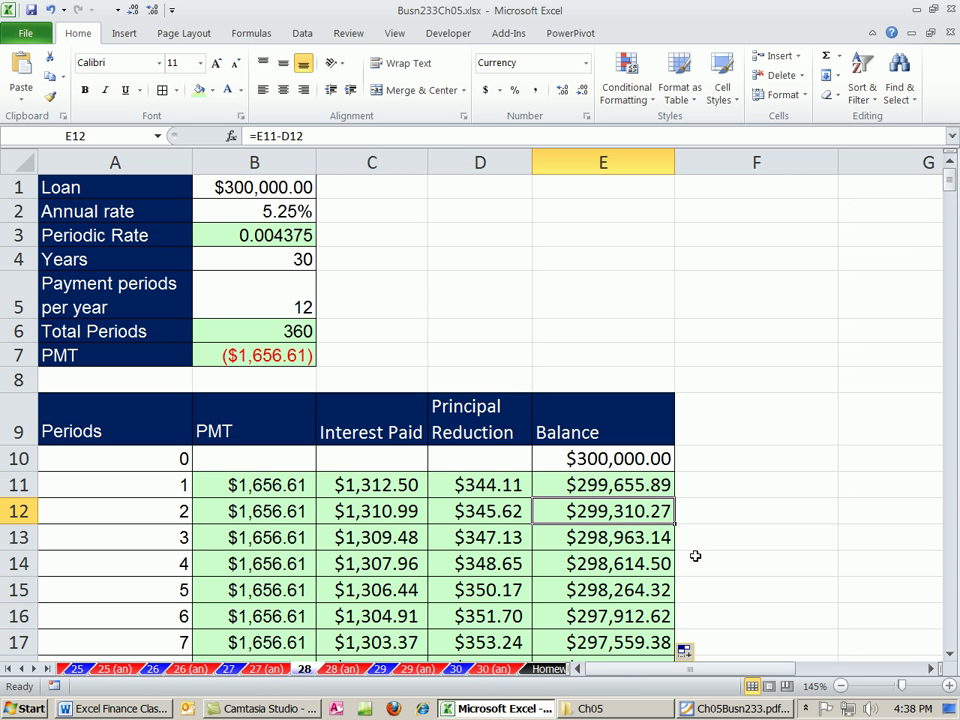
key("ctrl+Down")
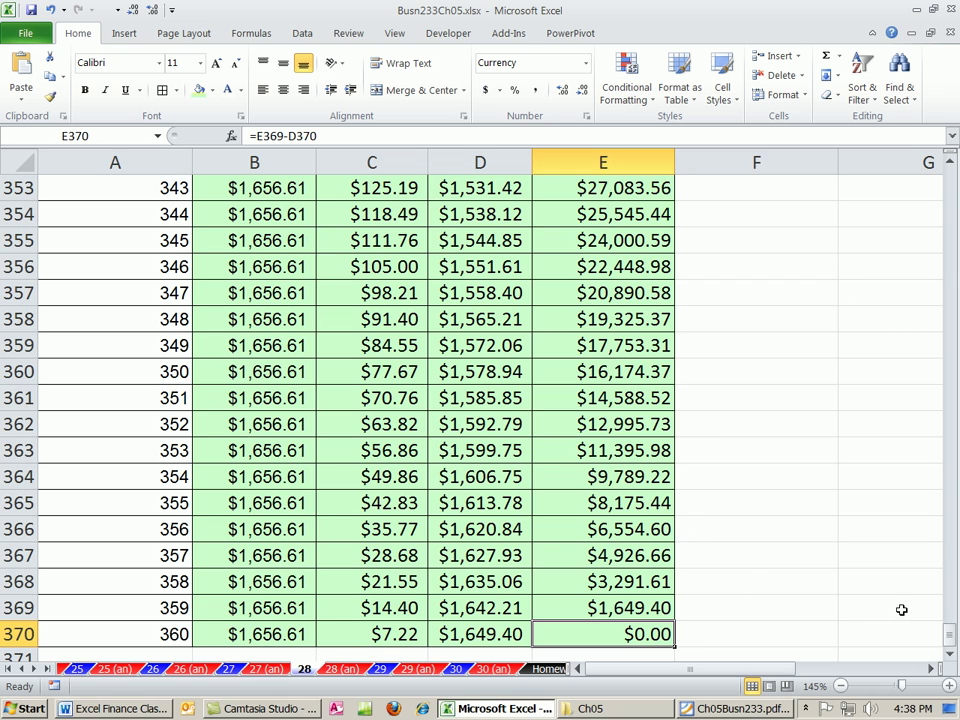
left_click_drag(950, 632, 951, 180)
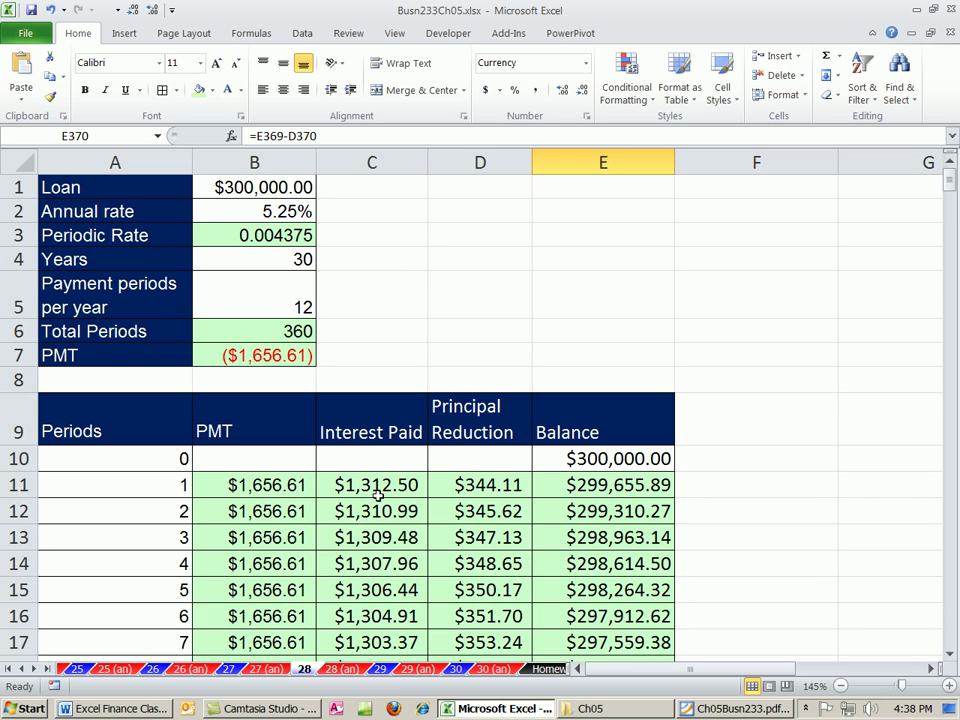
left_click(280, 486)
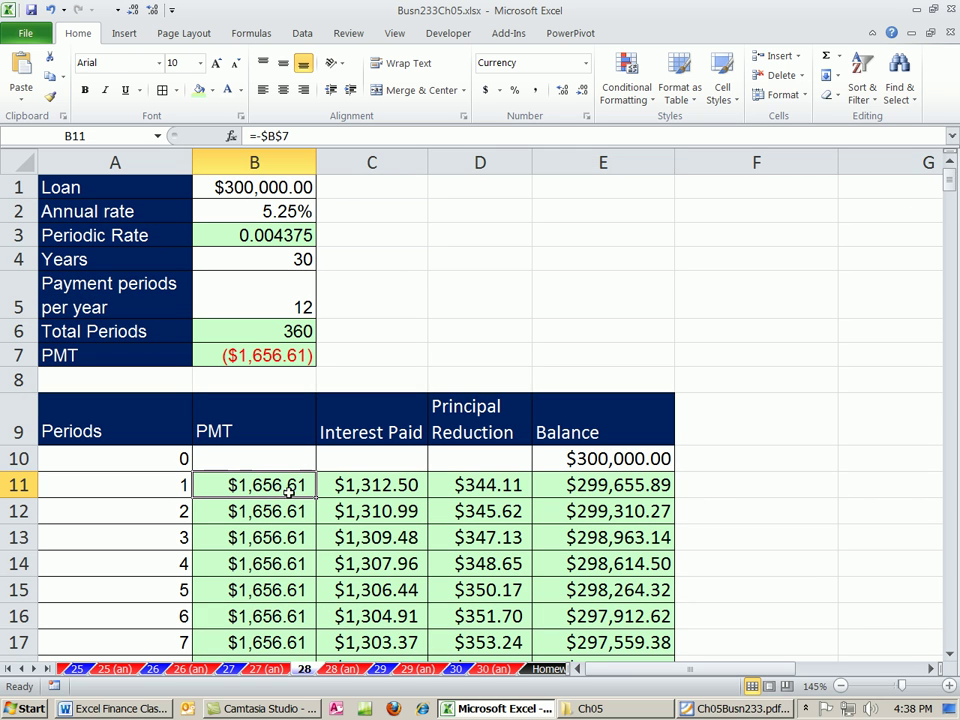
left_click(358, 486)
left_click(493, 490)
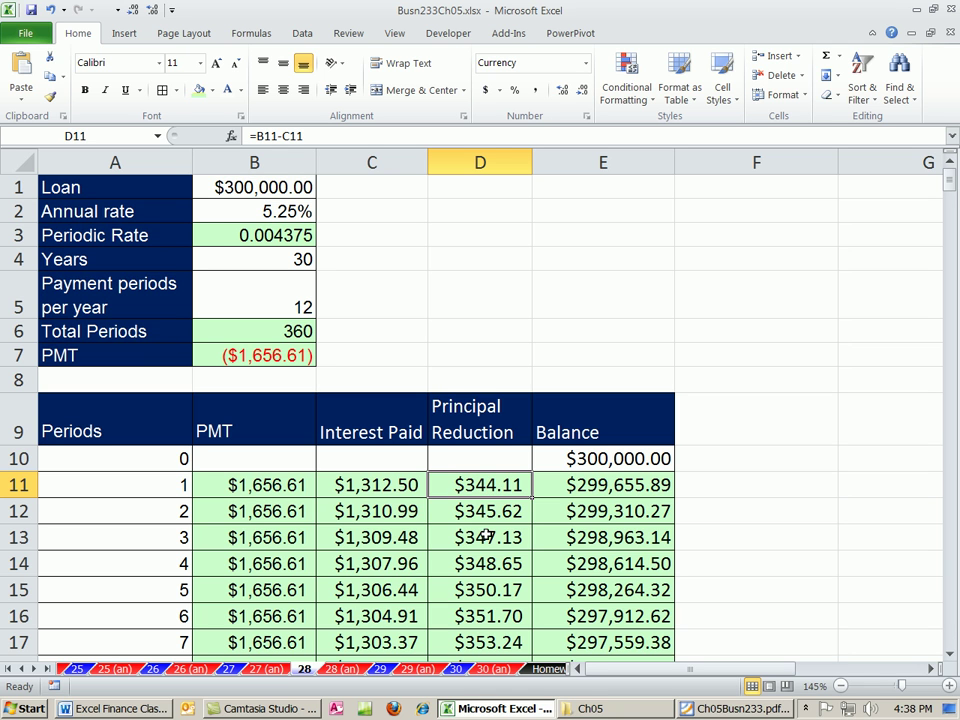
key("ctrl+Down")
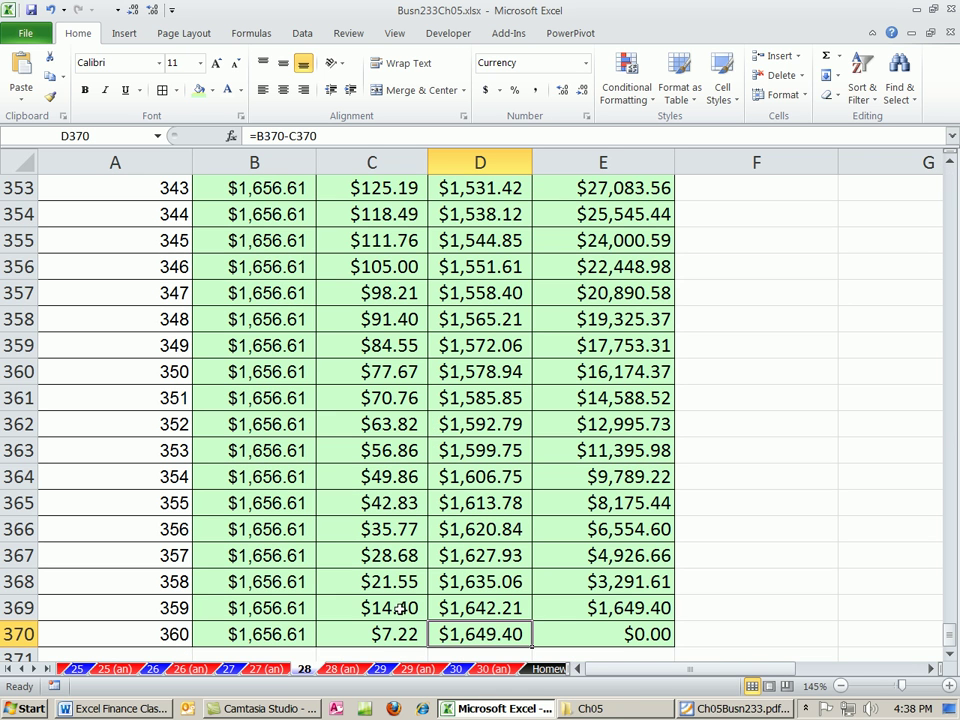
left_click(393, 607)
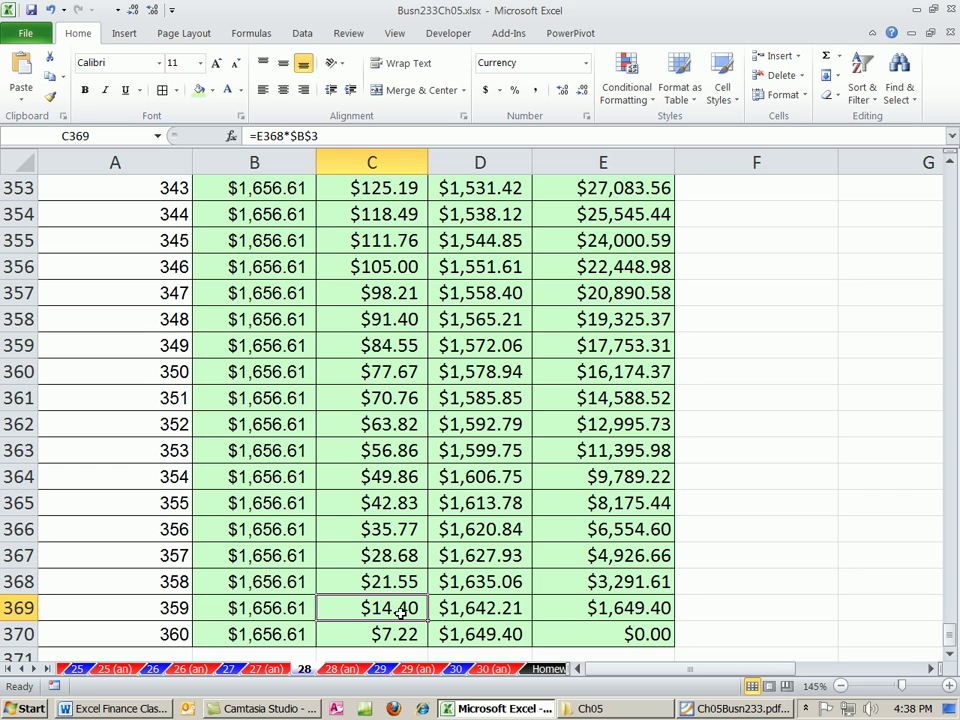
left_click(399, 637)
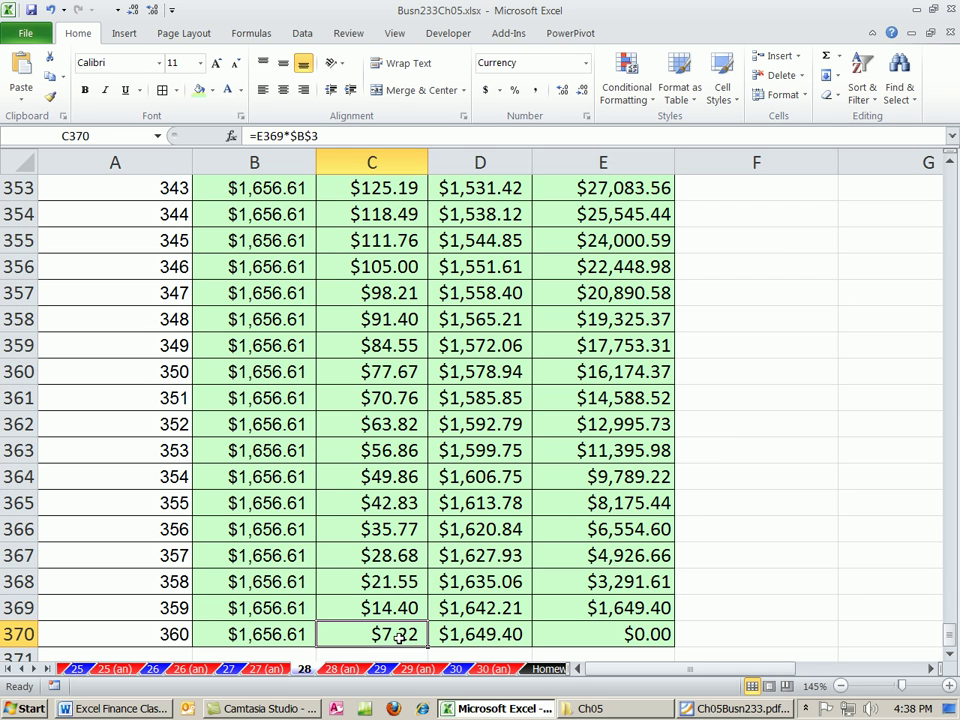
left_click(475, 635)
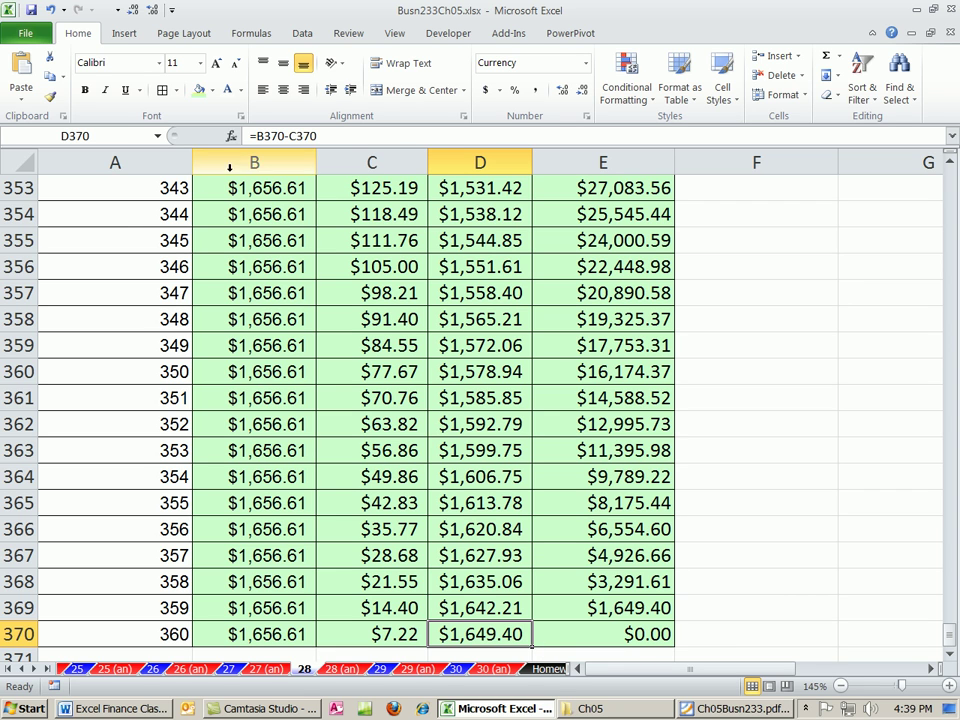
- Freeze panes above row 10 to keep the loan inputs and headings visible
key("ctrl+Home")
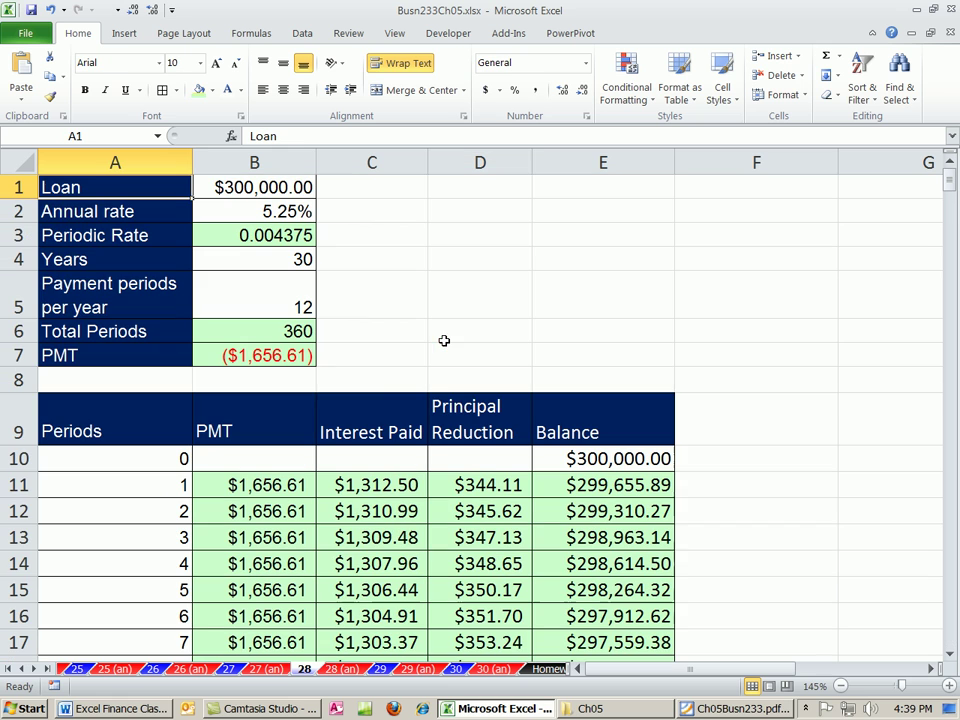
left_click(12, 458)
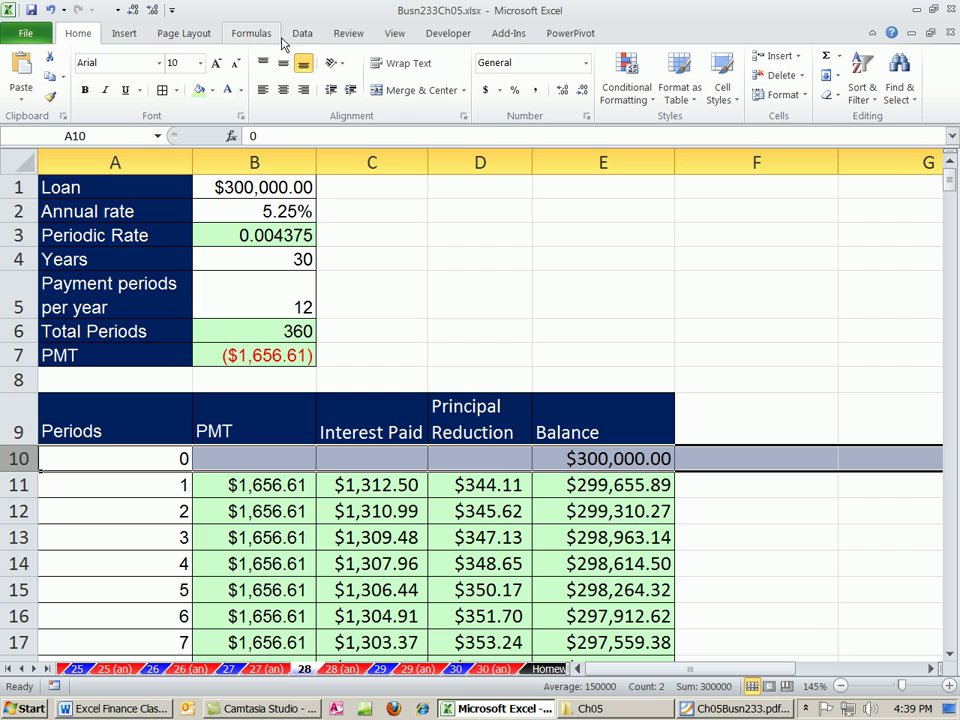
left_click(395, 36)
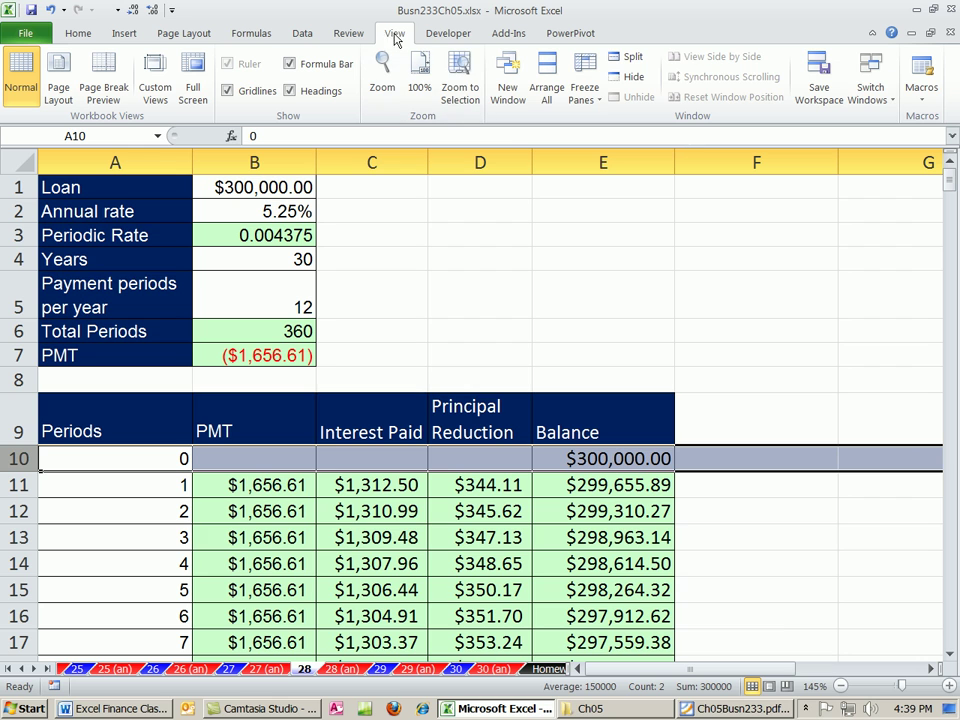
left_click(604, 104)
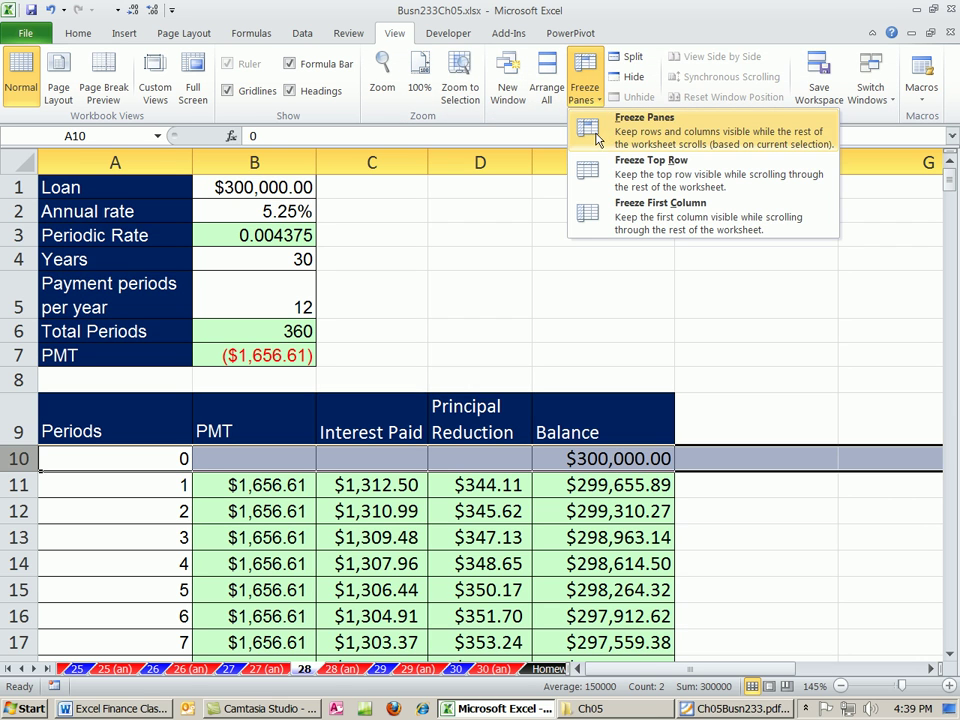
left_click(597, 137)
- Scroll to the table's final periods to confirm the headers stay frozen
scroll(530, 500, "down", 12)
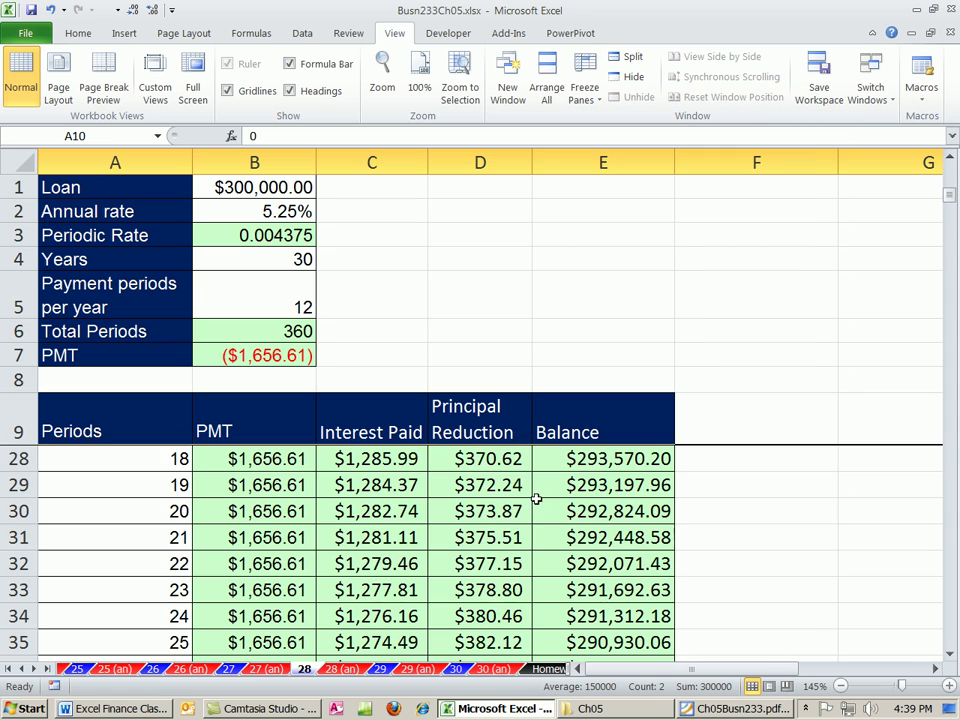
scroll(524, 511, "down", 3)
left_click_drag(953, 243, 948, 632)
scroll(348, 596, "down", 1)
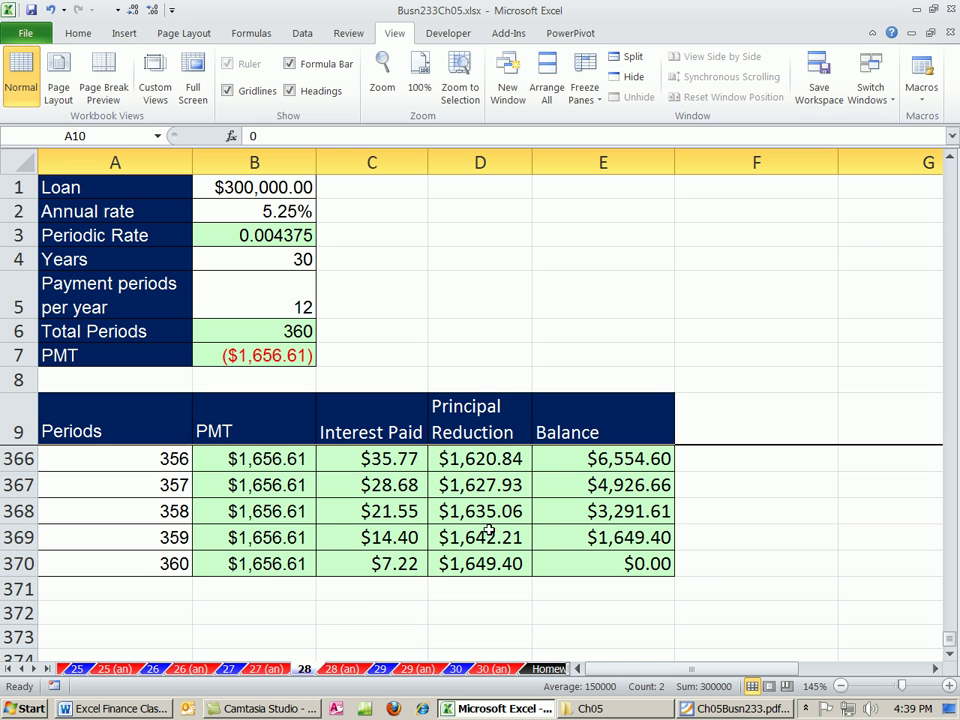
- AutoSum the payments in B371 ($596,380.00) and the interest paid in C371 ($296,380.00)
left_click(278, 590)
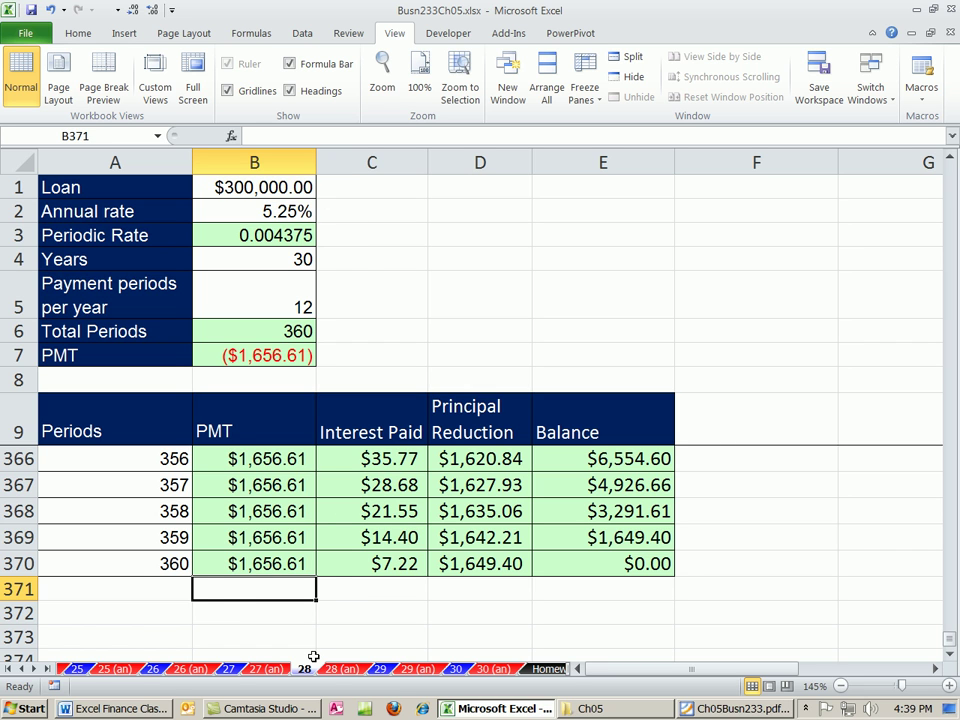
key("alt+equal")
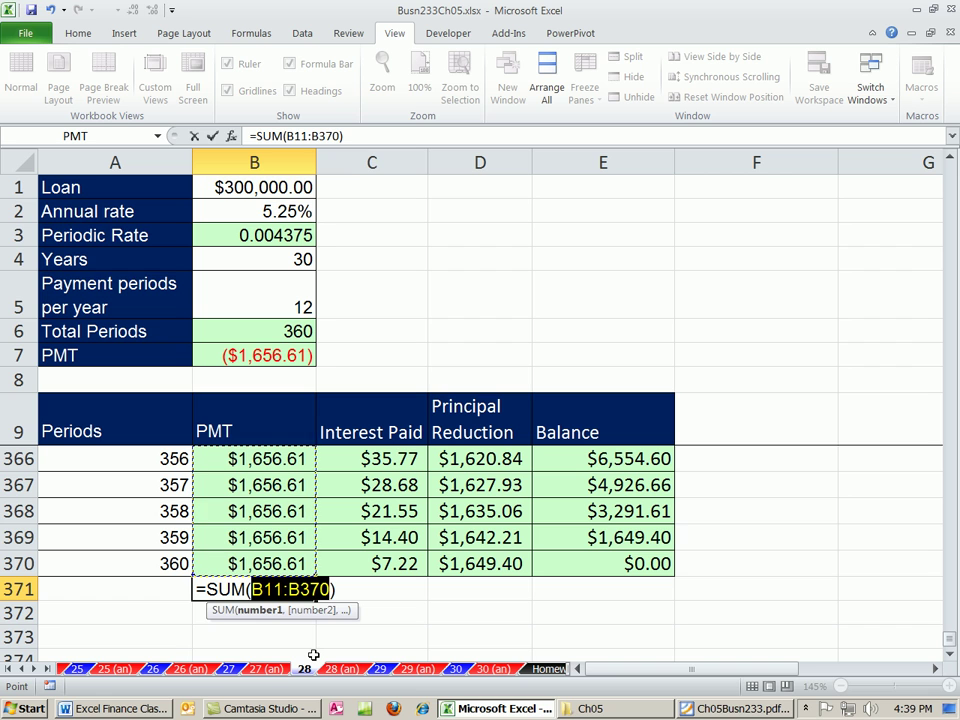
key("Tab")
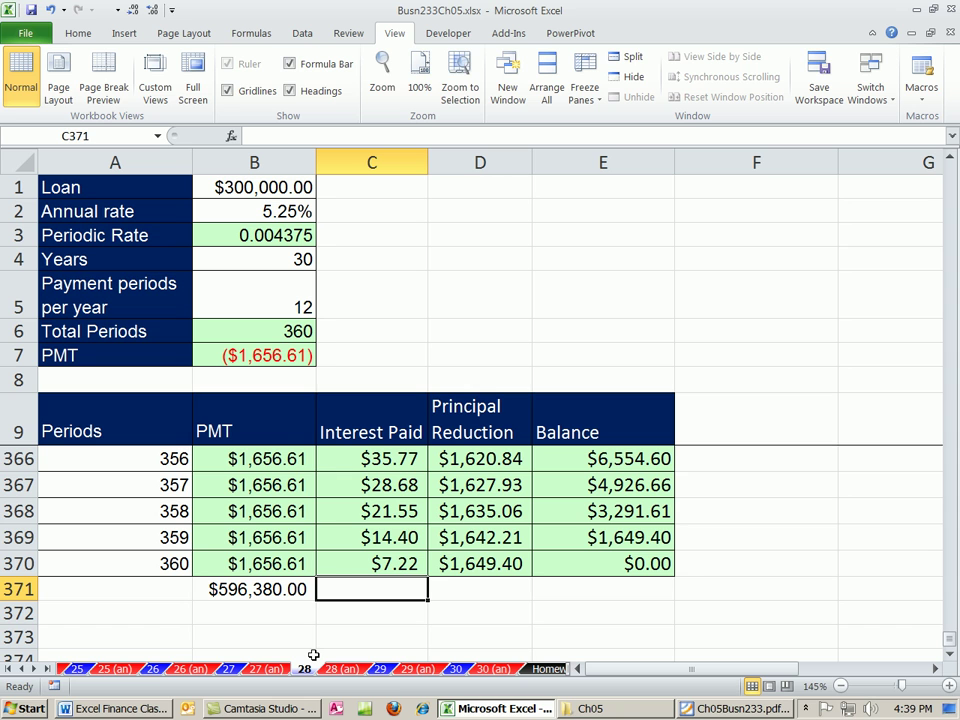
key("alt+equal")
key("Tab")
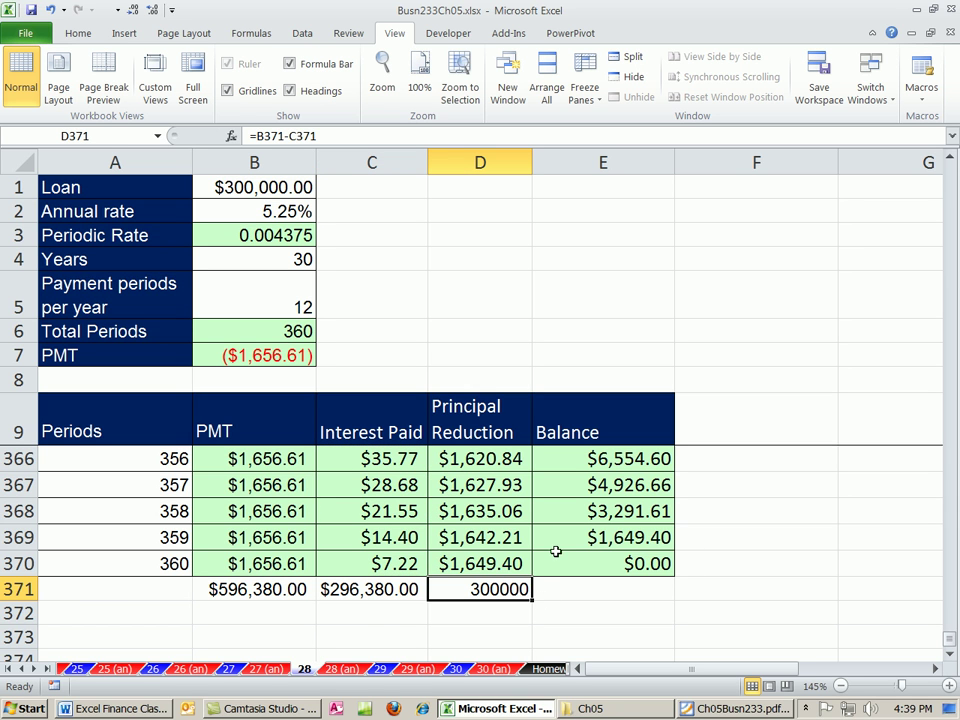
- Inspect the C371 and D371 formulas, then clear the subtraction result from D371
left_click(384, 590)
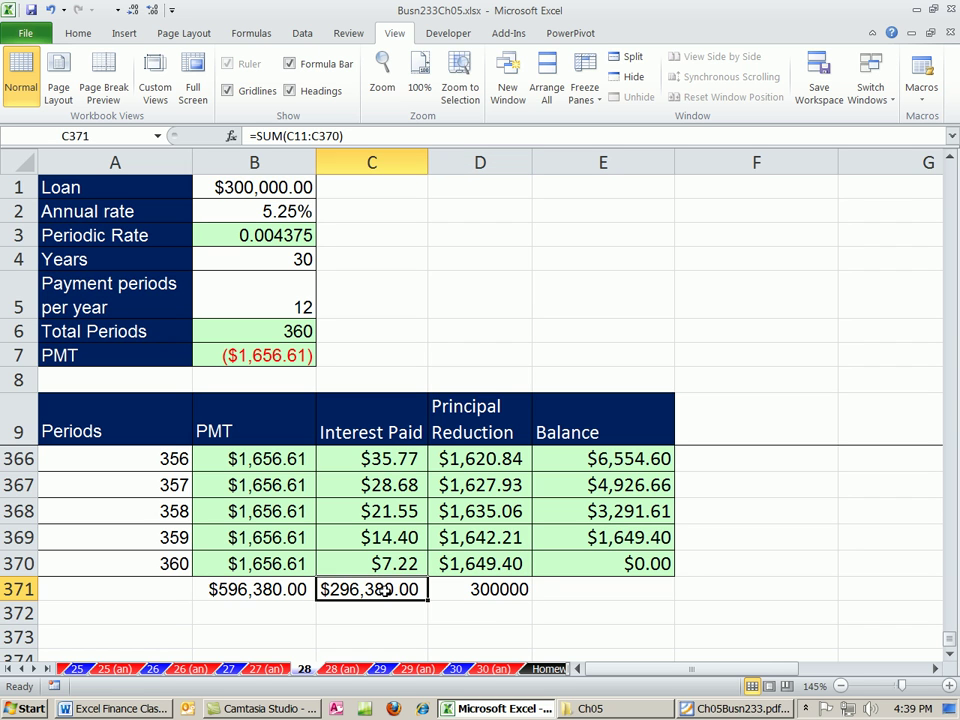
left_click(491, 588)
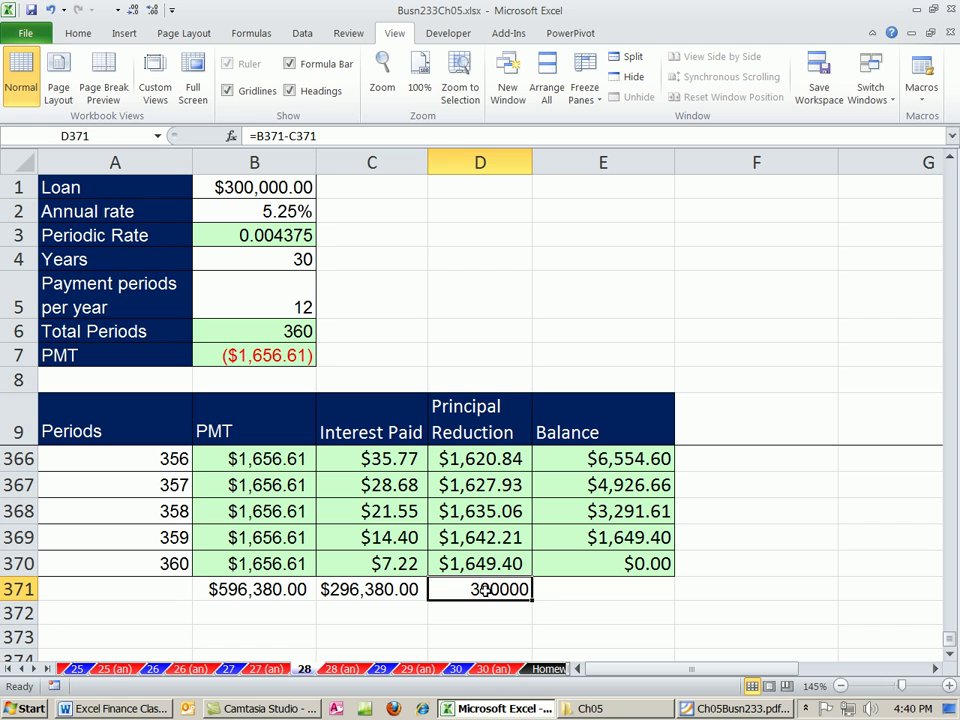
double_click(486, 592)
key("Escape")
left_click(388, 590)
double_click(388, 590)
key("Escape")
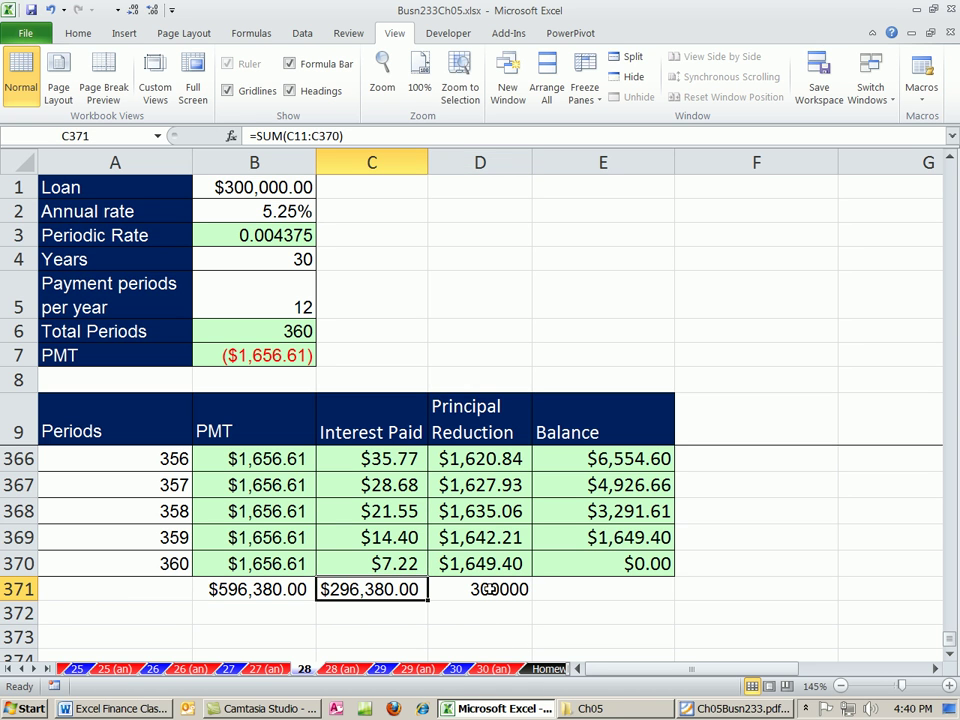
left_click(490, 587)
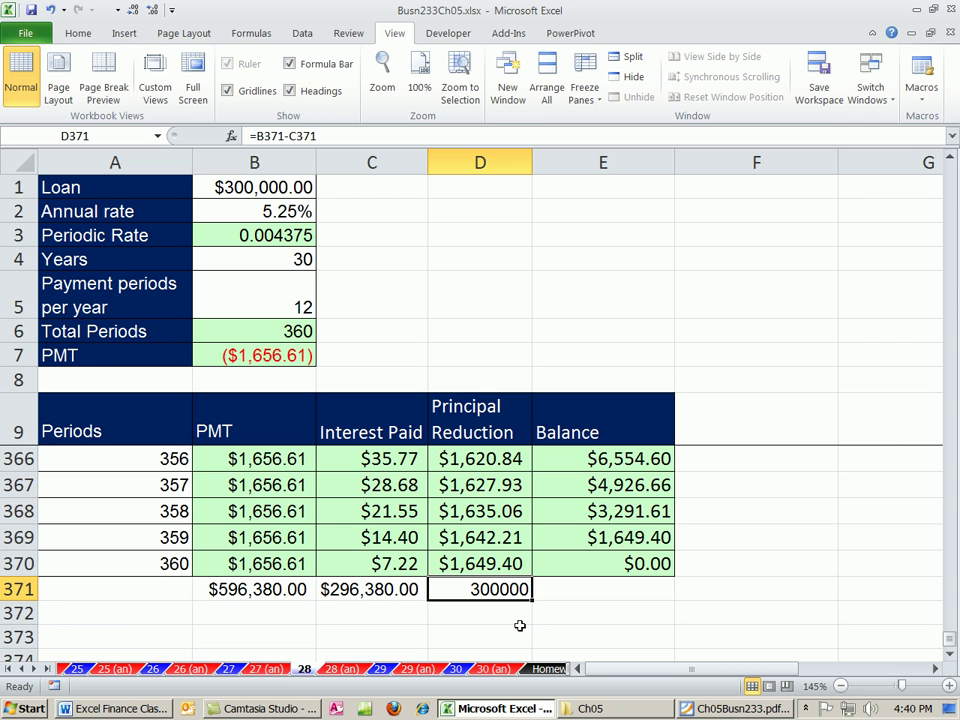
key("Delete")
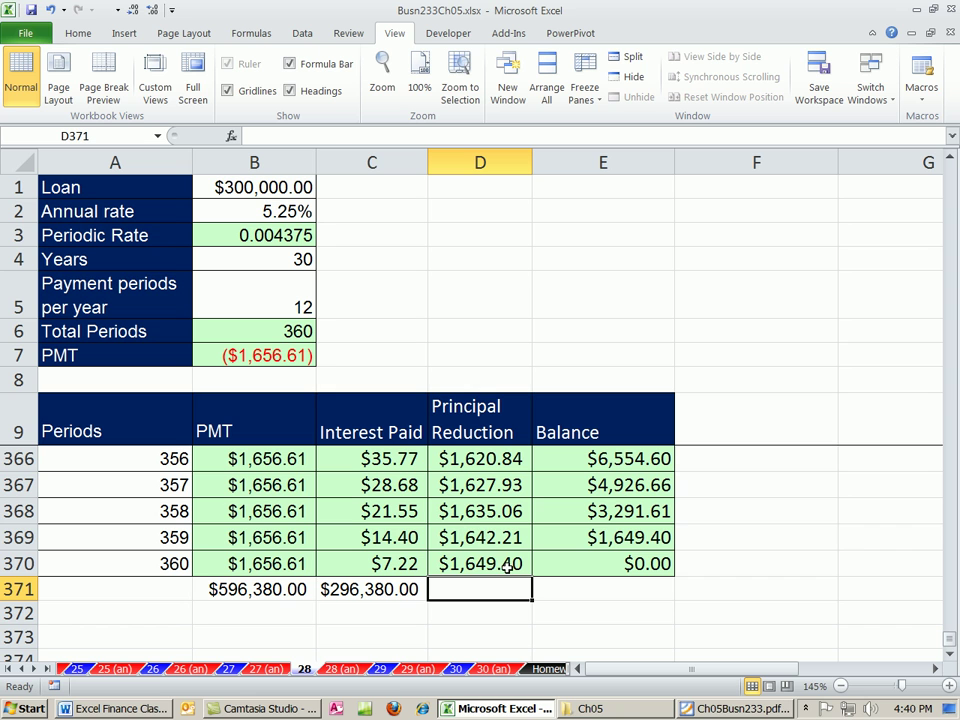
- Enter =SUM(D11:D370) in D371 for a $300,000.00 principal total and return to the sheet's top
key("alt+equal")
key("Return")
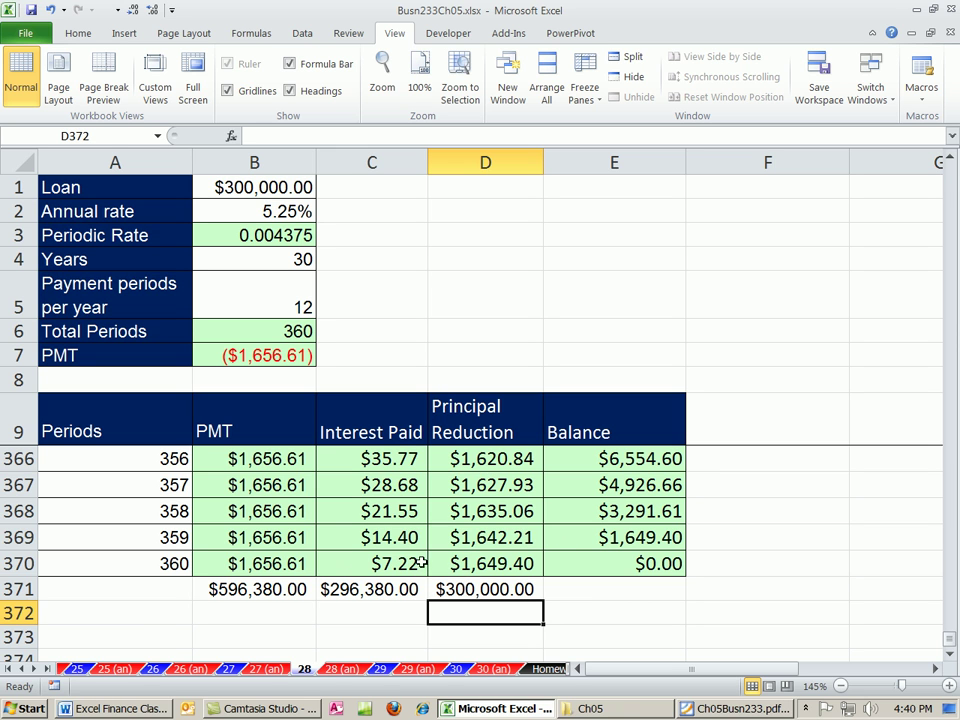
key("ctrl+Home")
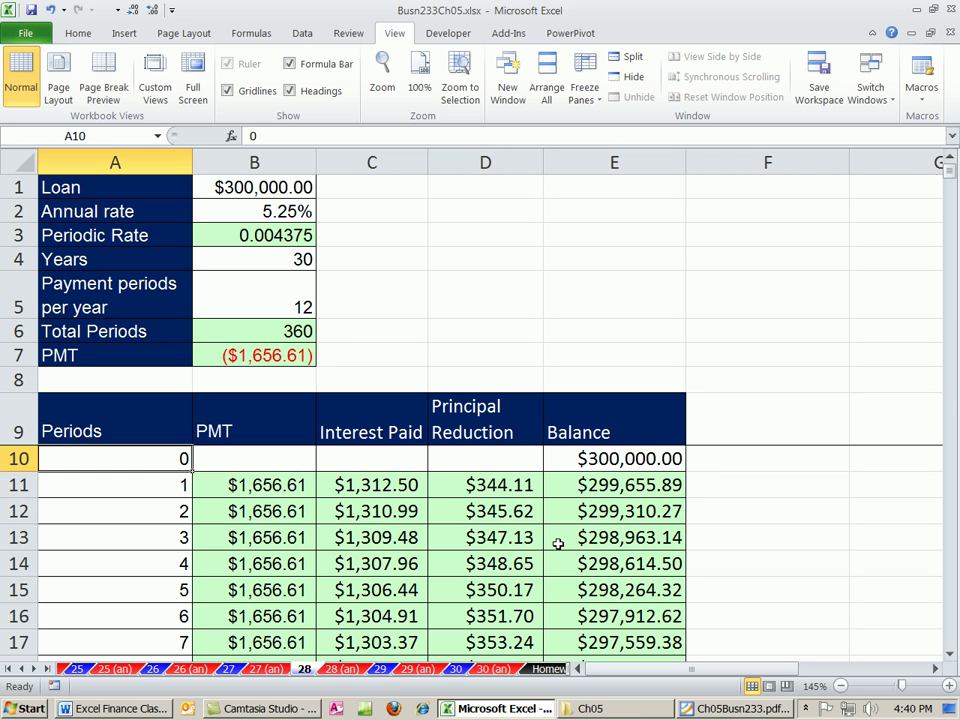